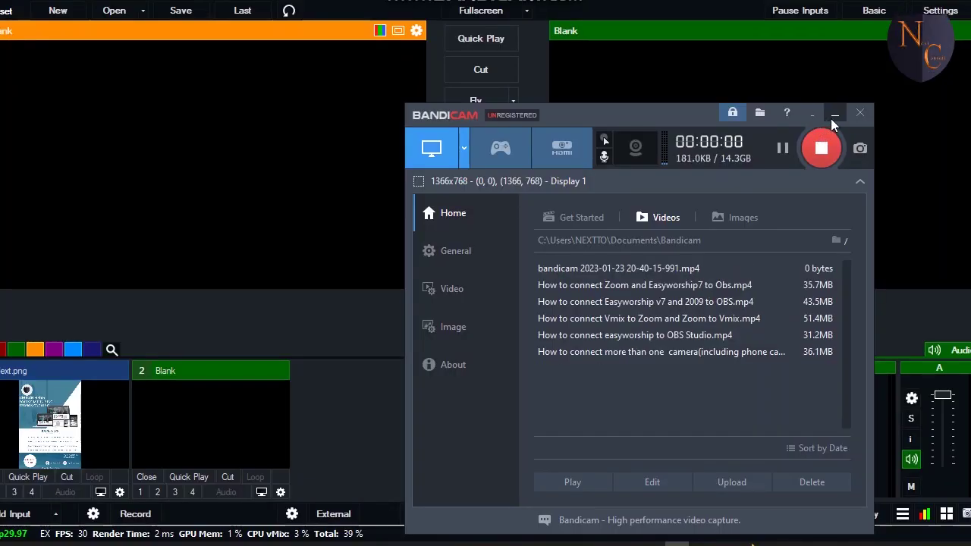
Minimize the Bandicam recorder window to reveal the vMix production interface
{"action": "left_click", "coordinate": [833, 115]}
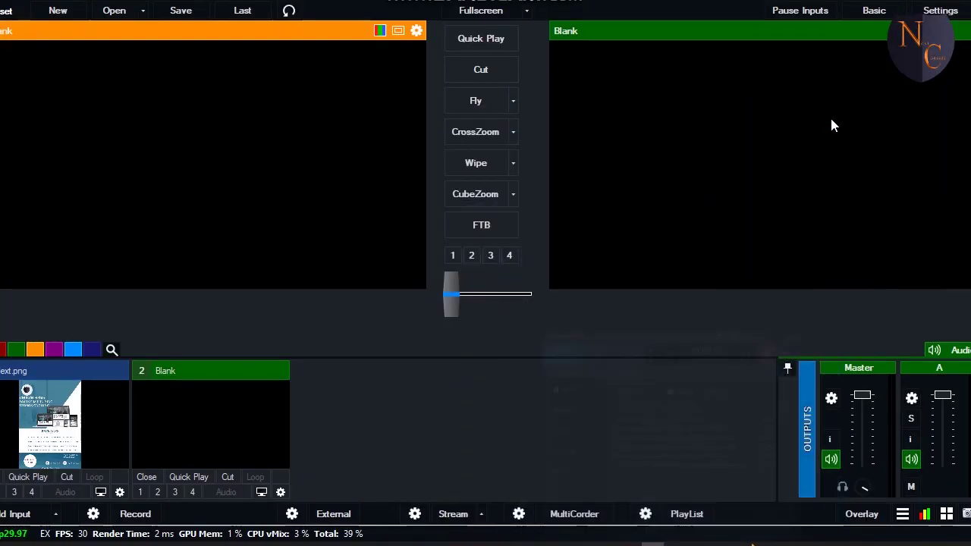
{"action": "left_click", "coordinate": [6, 517]}
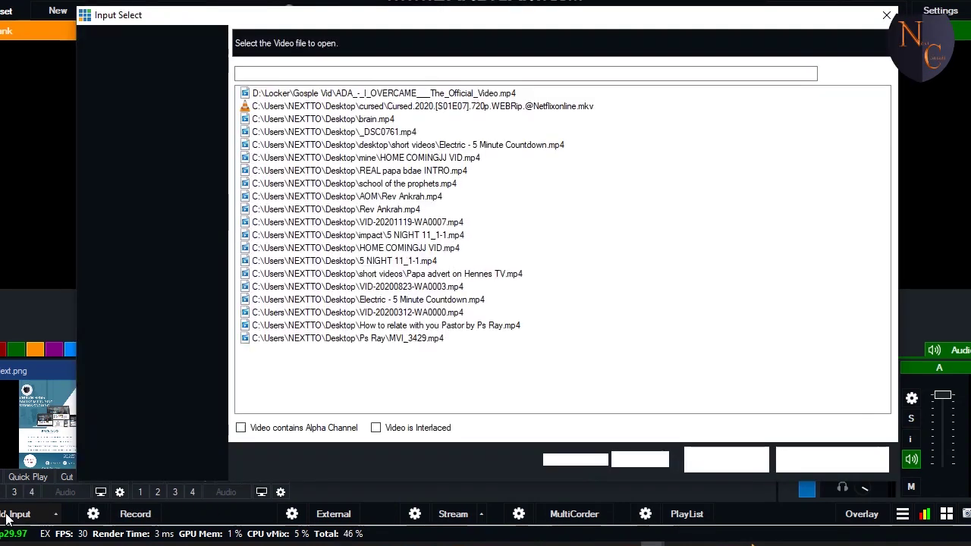
{"action": "left_click", "coordinate": [125, 378]}
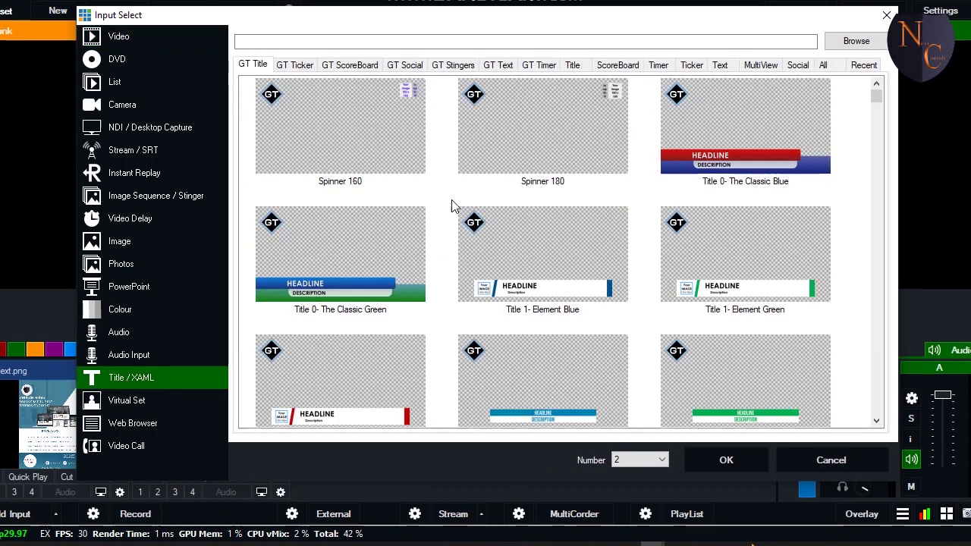
{"action": "left_click", "coordinate": [686, 65]}
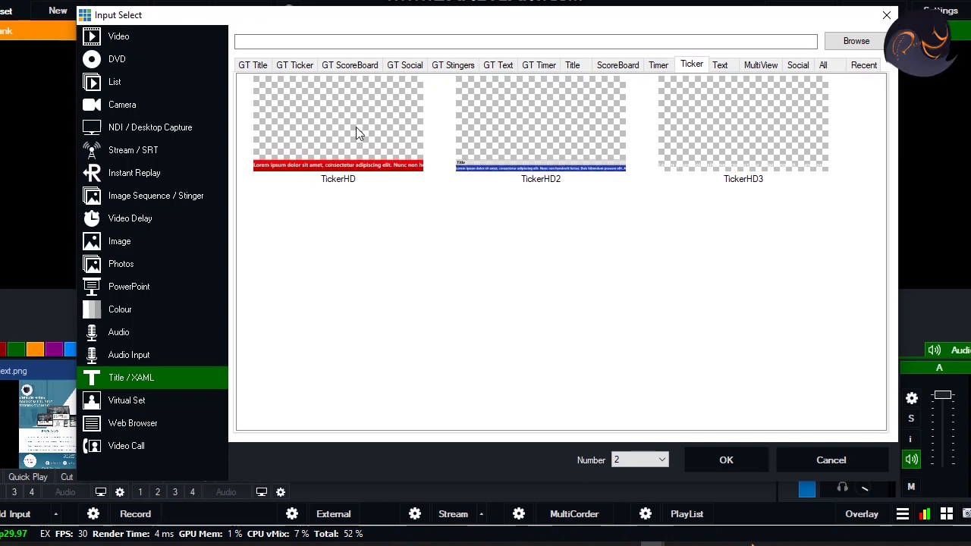
{"action": "left_click", "coordinate": [489, 66]}
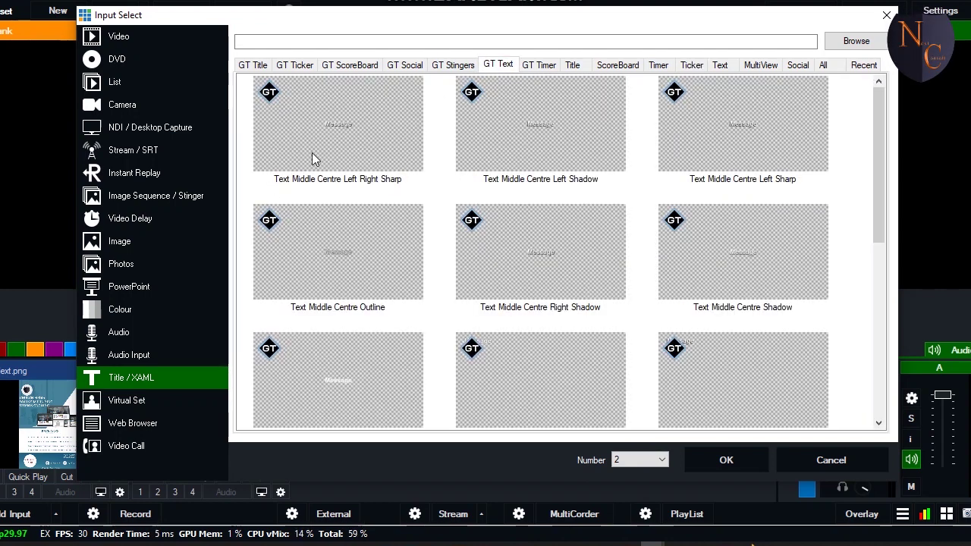
{"action": "left_click", "coordinate": [541, 67]}
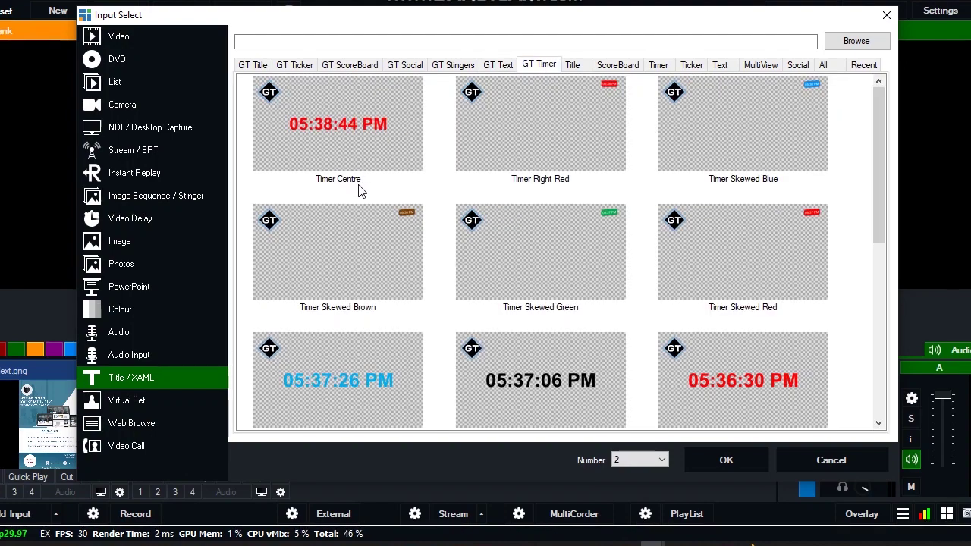
{"action": "left_click", "coordinate": [886, 15]}
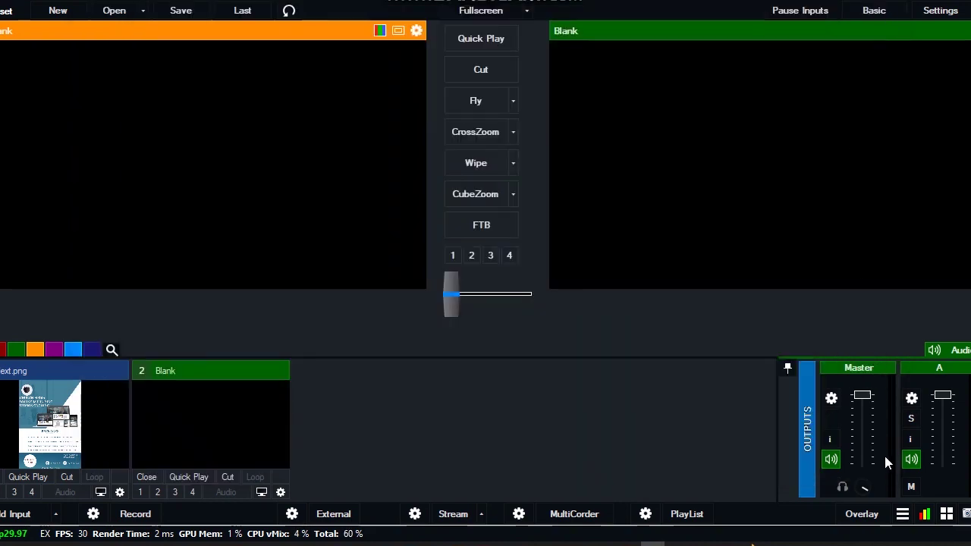
Launch GT Title Designer from the vMix tools menu at the bottom right
{"action": "left_click", "coordinate": [901, 515]}
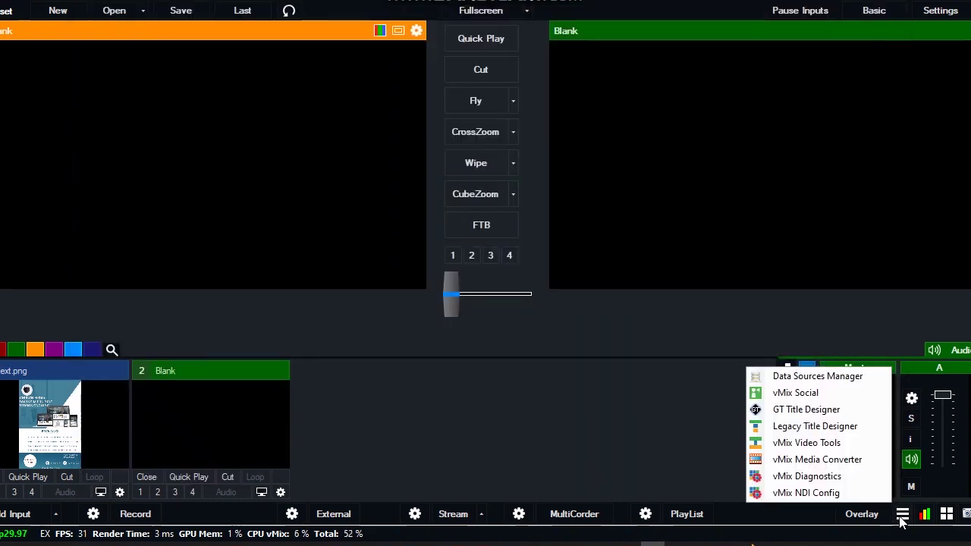
{"action": "left_click", "coordinate": [803, 416]}
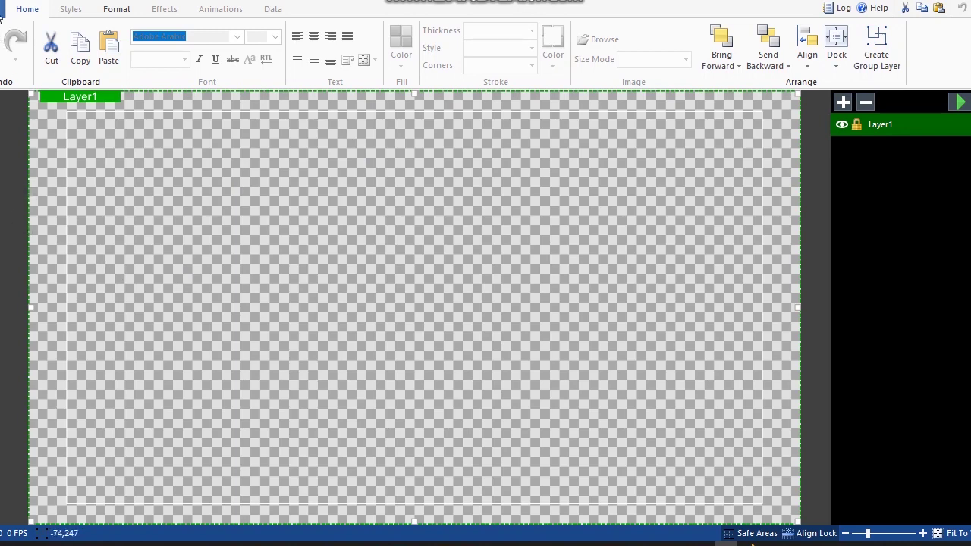
Open Timer Centre.gtzip from C:\Program Files (x86)\vMix\titles\GT Timer
{"action": "left_click", "coordinate": [3, 12]}
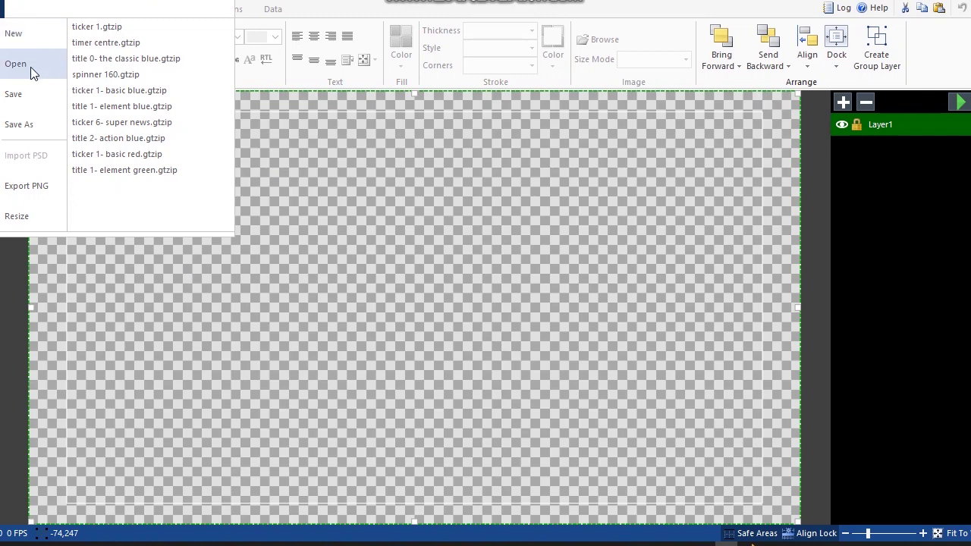
{"action": "left_click", "coordinate": [23, 70]}
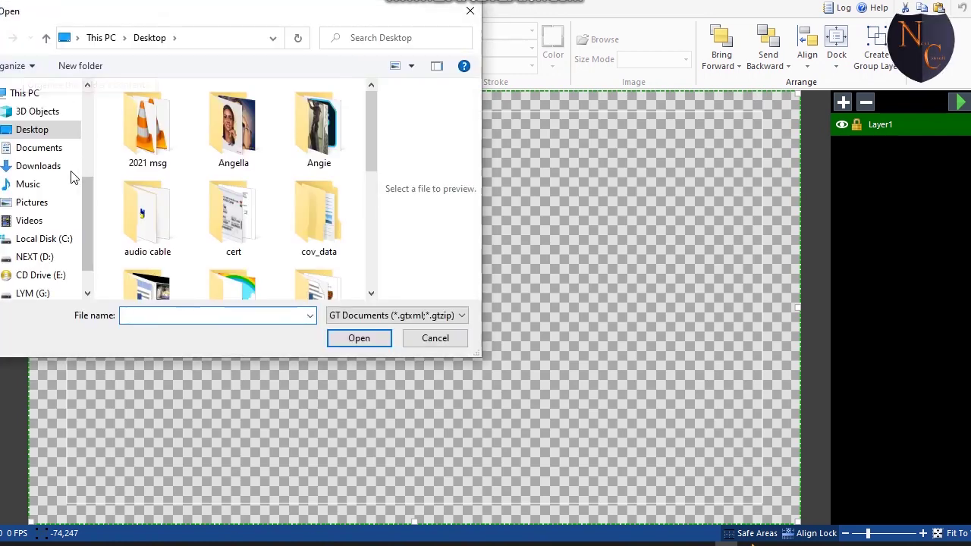
{"action": "left_click", "coordinate": [55, 241]}
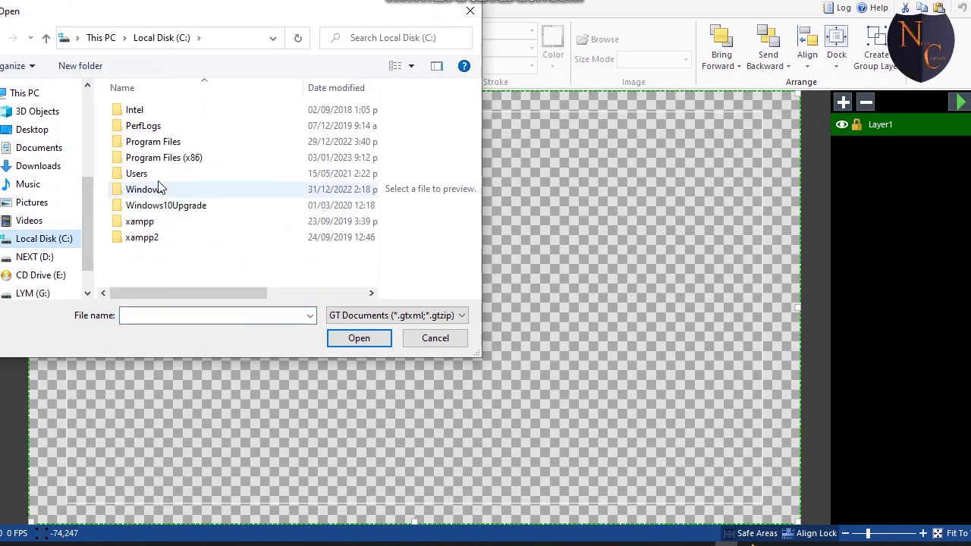
{"action": "left_click", "coordinate": [215, 159]}
{"action": "double_click", "coordinate": [215, 159]}
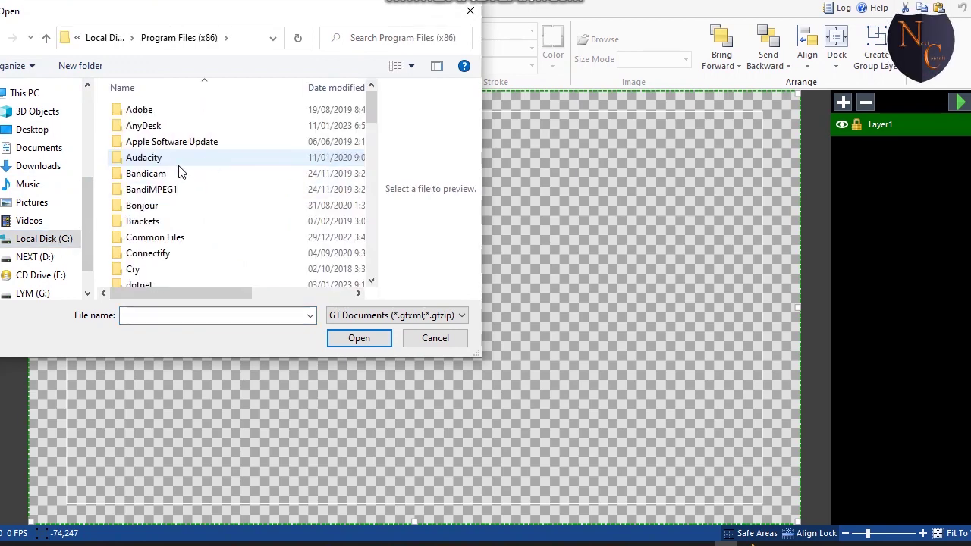
{"action": "key", "text": "v"}
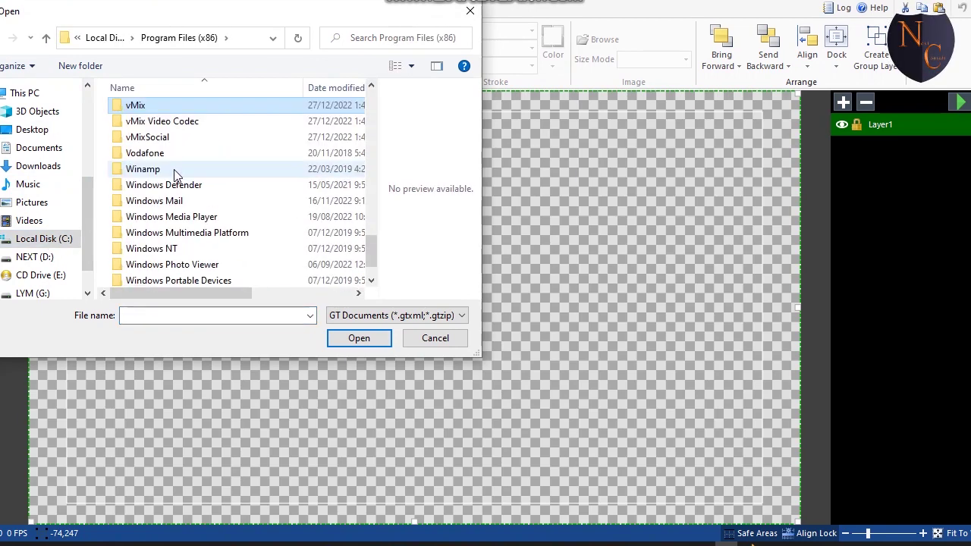
{"action": "double_click", "coordinate": [183, 103]}
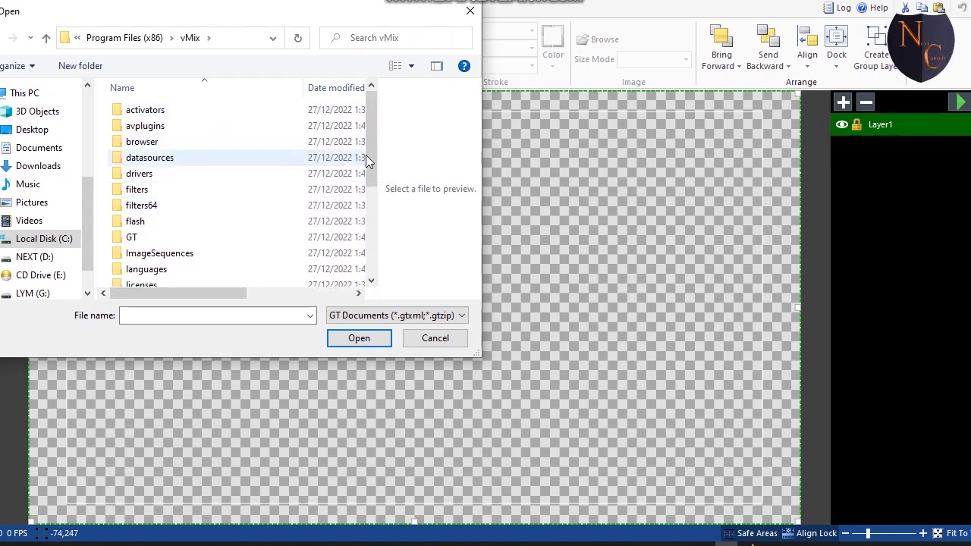
{"action": "left_click_drag", "start_coordinate": [370, 155], "coordinate": [364, 256]}
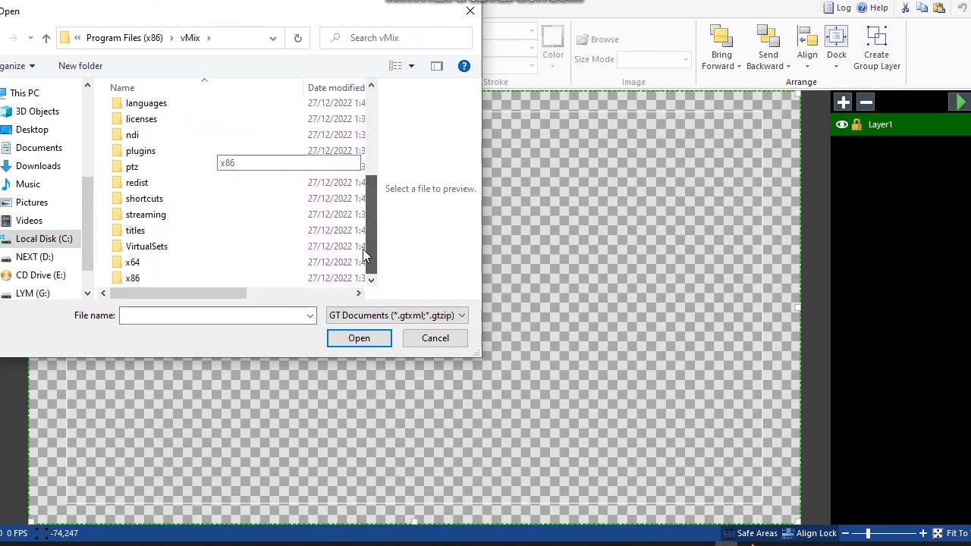
{"action": "double_click", "coordinate": [214, 234]}
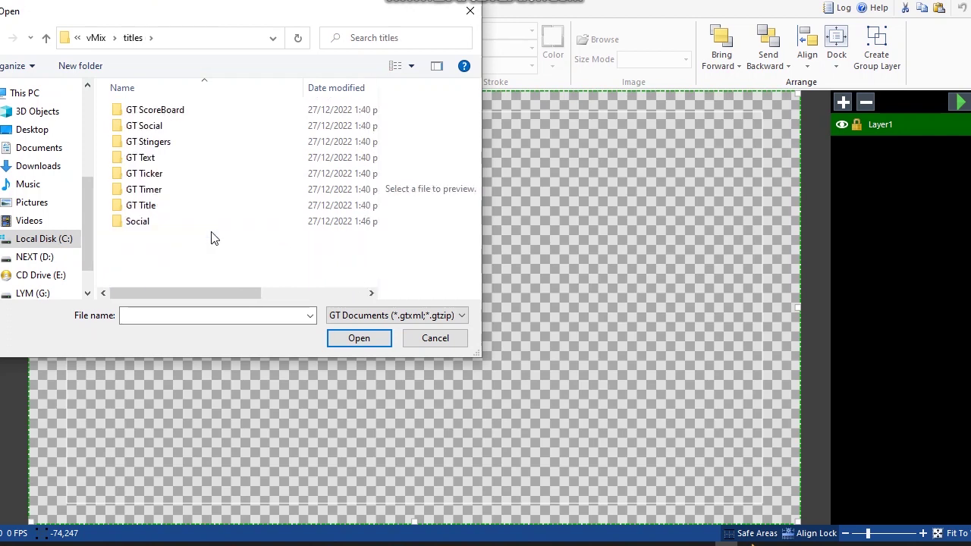
{"action": "double_click", "coordinate": [163, 191]}
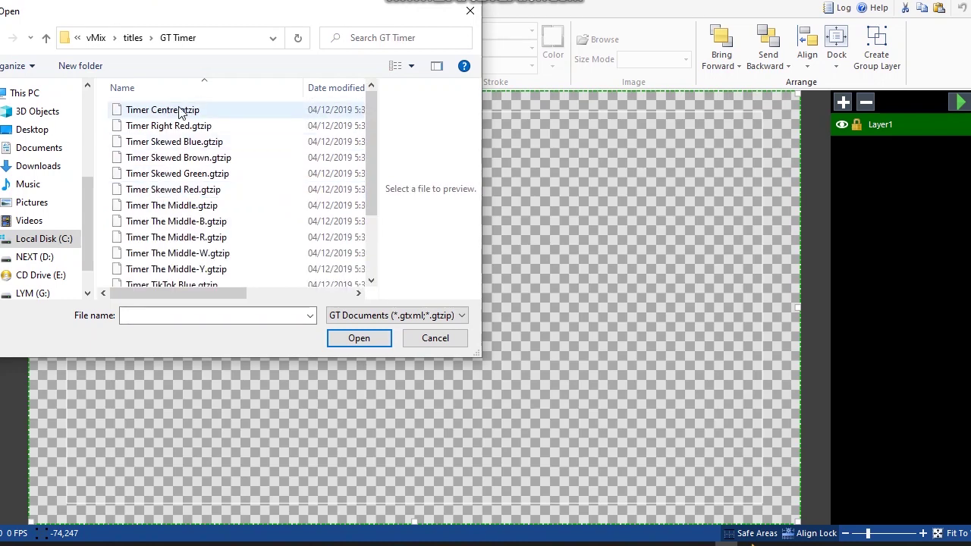
{"action": "double_click", "coordinate": [179, 110]}
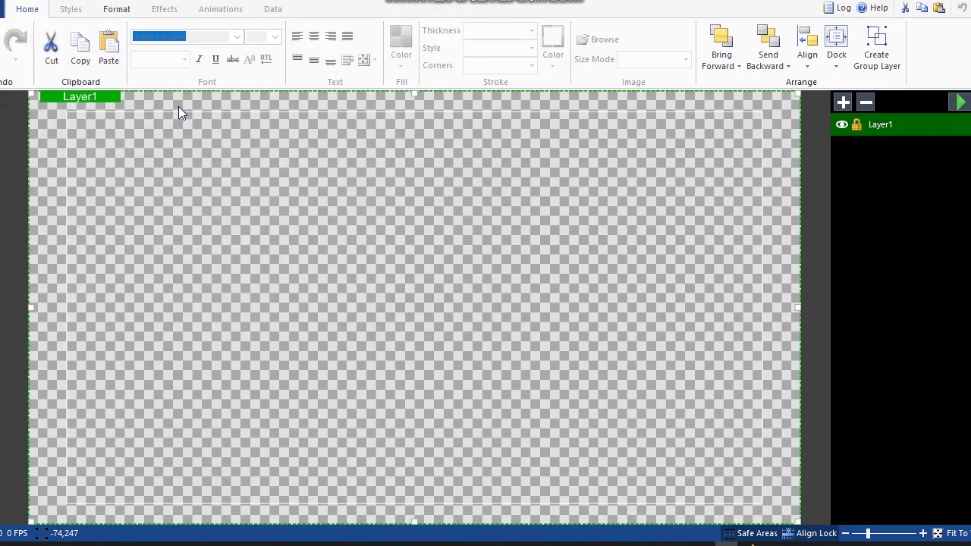
Move the red clock to the upper left, set it to 36 point, and shrink its box
{"action": "left_click", "coordinate": [403, 272]}
{"action": "left_click_drag", "start_coordinate": [403, 268], "coordinate": [372, 208]}
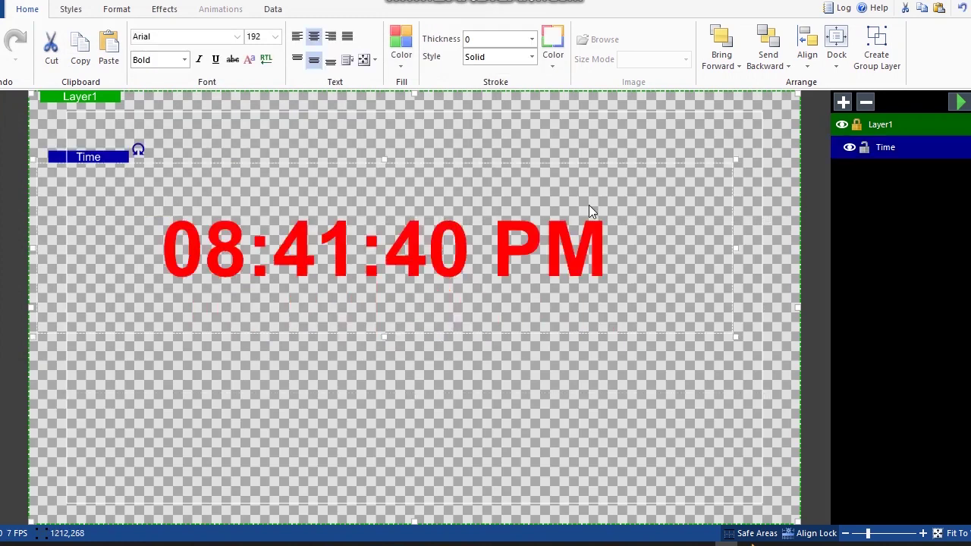
{"action": "left_click", "coordinate": [275, 36]}
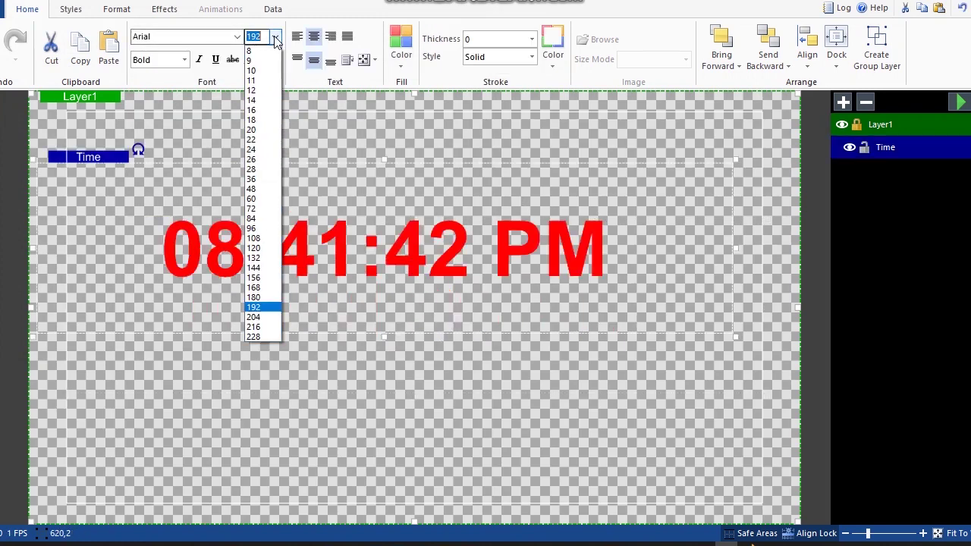
{"action": "left_click", "coordinate": [262, 180]}
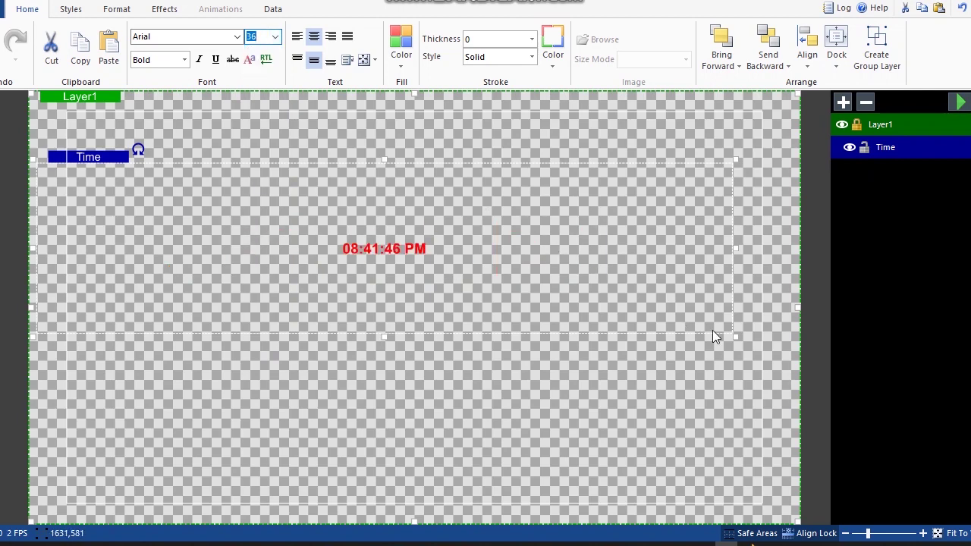
{"action": "left_click_drag", "start_coordinate": [734, 335], "coordinate": [332, 180]}
Draw a long rectangle bar across the bottom of the canvas
{"action": "left_click", "coordinate": [295, 255]}
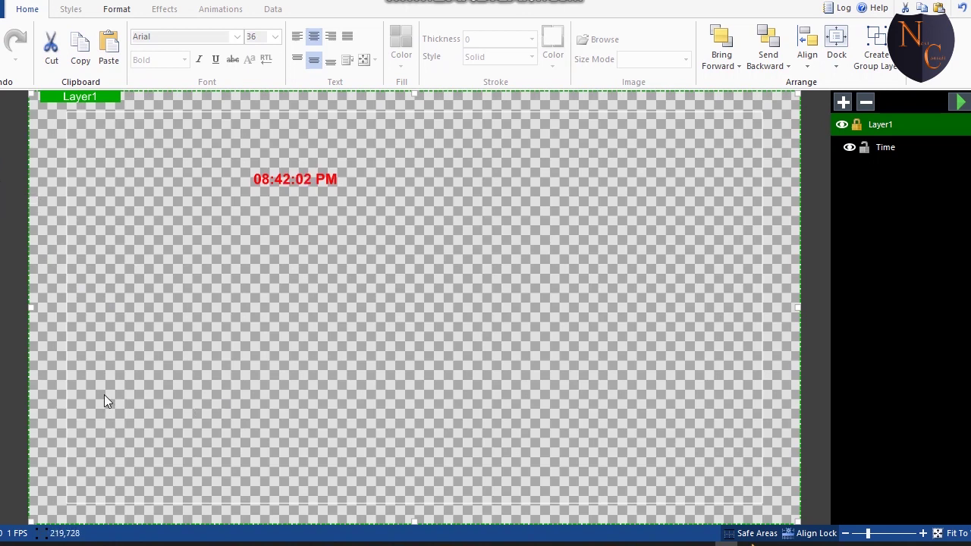
{"action": "left_click", "coordinate": [67, 466]}
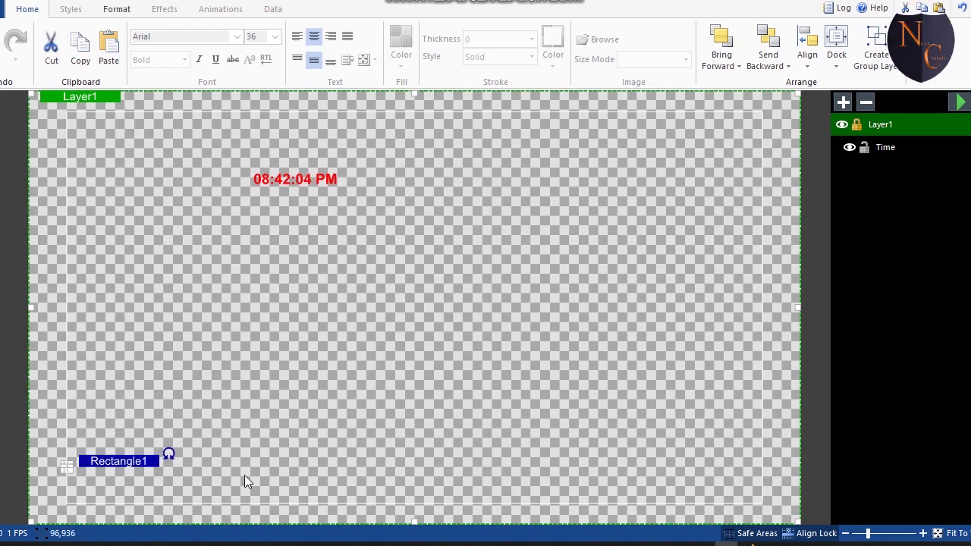
{"action": "left_click_drag", "start_coordinate": [244, 482], "coordinate": [761, 492]}
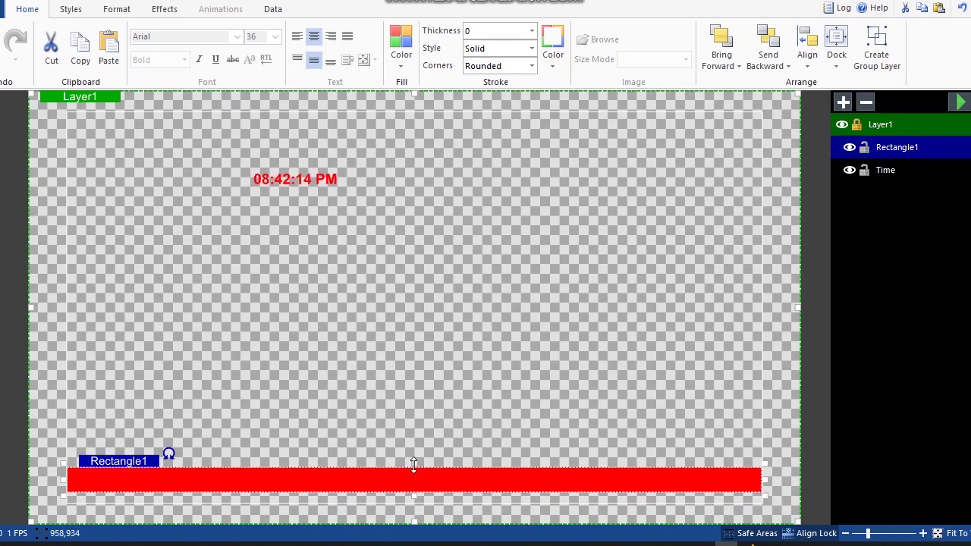
{"action": "left_click_drag", "start_coordinate": [413, 465], "coordinate": [413, 486]}
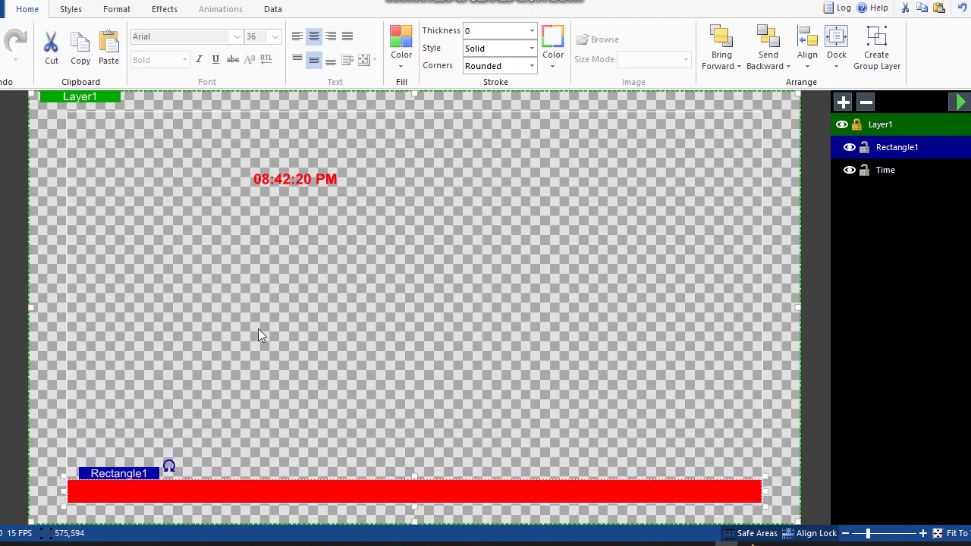
Try a glossy style preset on the bar, then fill it dark blue
{"action": "left_click", "coordinate": [81, 14]}
{"action": "left_click", "coordinate": [42, 44]}
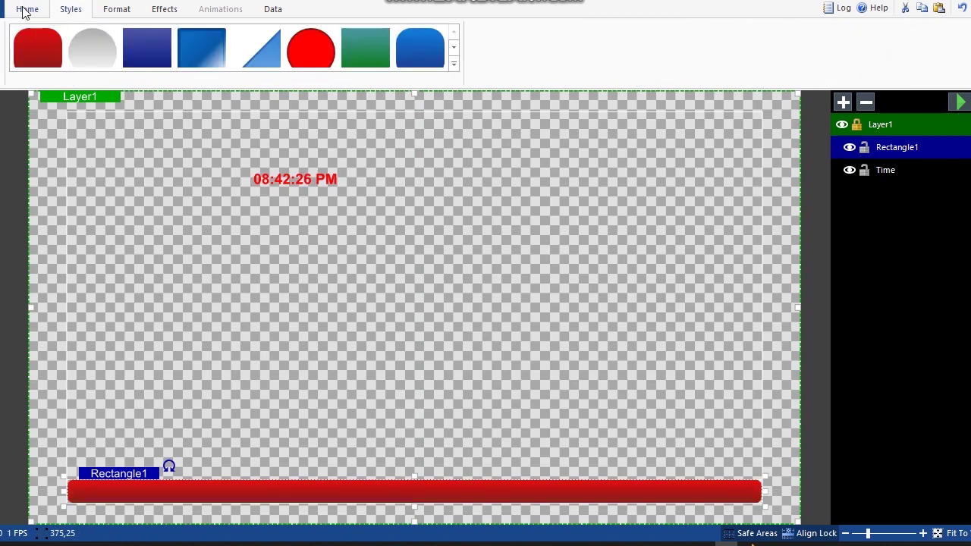
{"action": "left_click", "coordinate": [26, 9]}
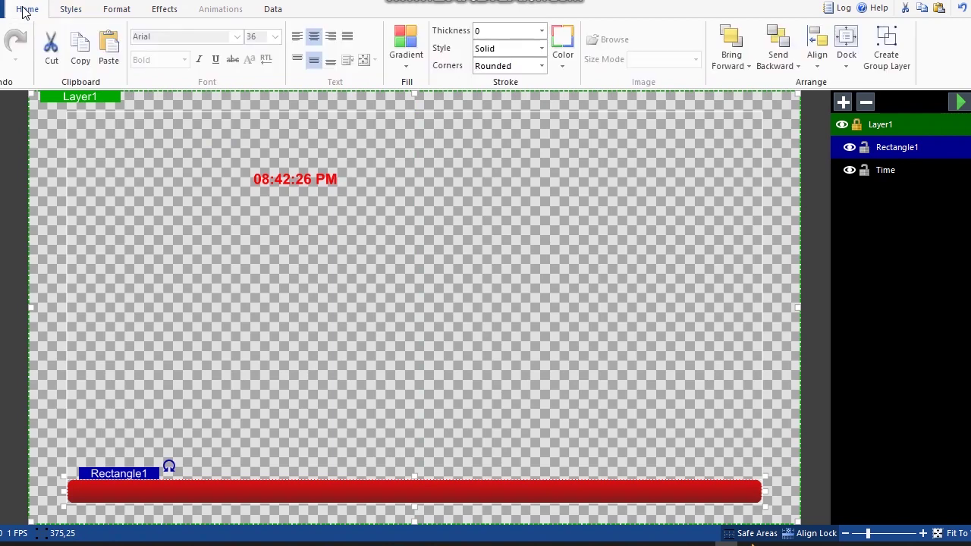
{"action": "left_click", "coordinate": [407, 53]}
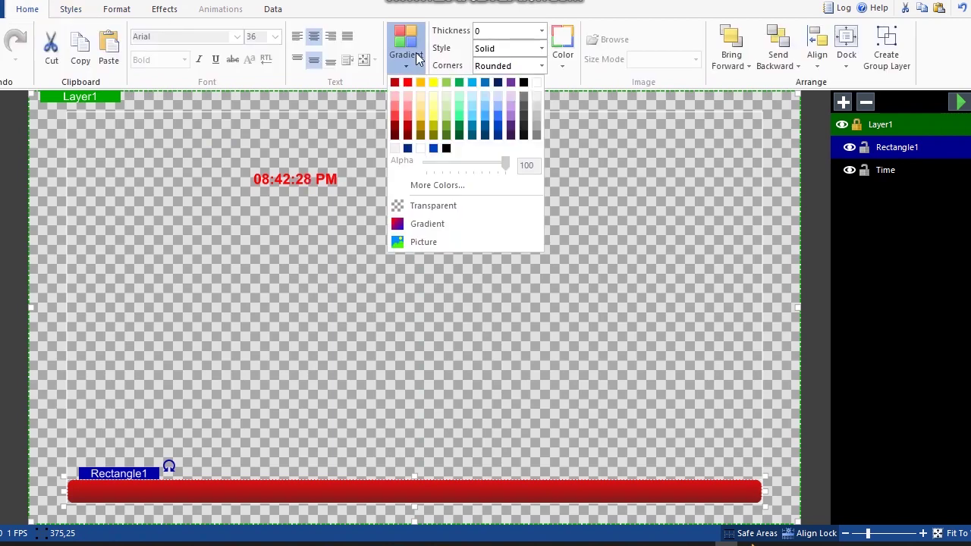
{"action": "left_click", "coordinate": [500, 133]}
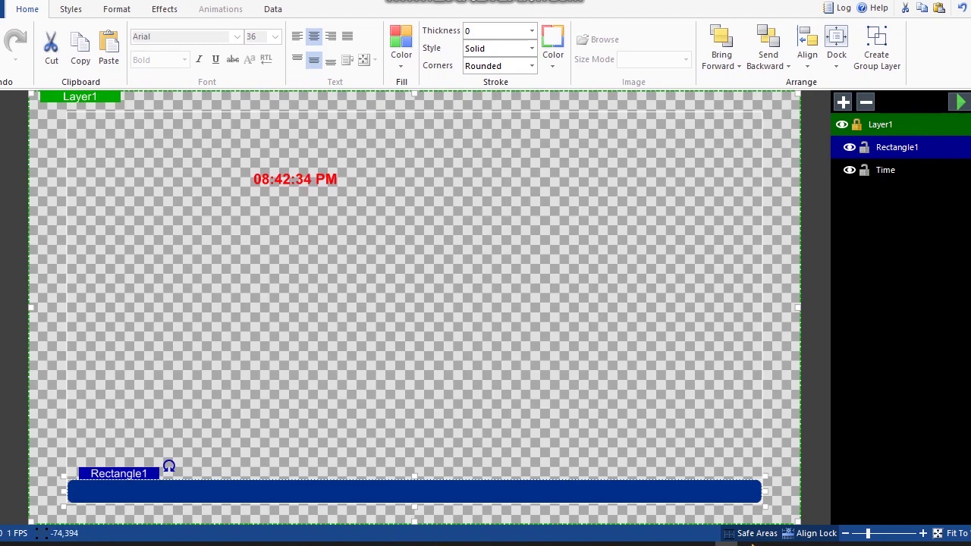
{"action": "left_click", "coordinate": [129, 361]}
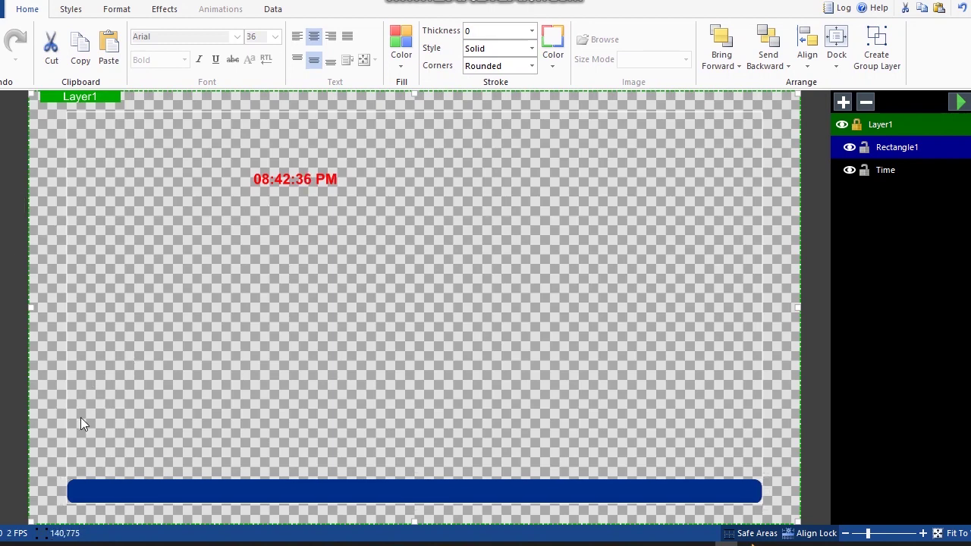
Draw a second rectangle filled White Darker 5% and place it on the blue bar's left end
{"action": "left_click_drag", "start_coordinate": [75, 414], "coordinate": [188, 440]}
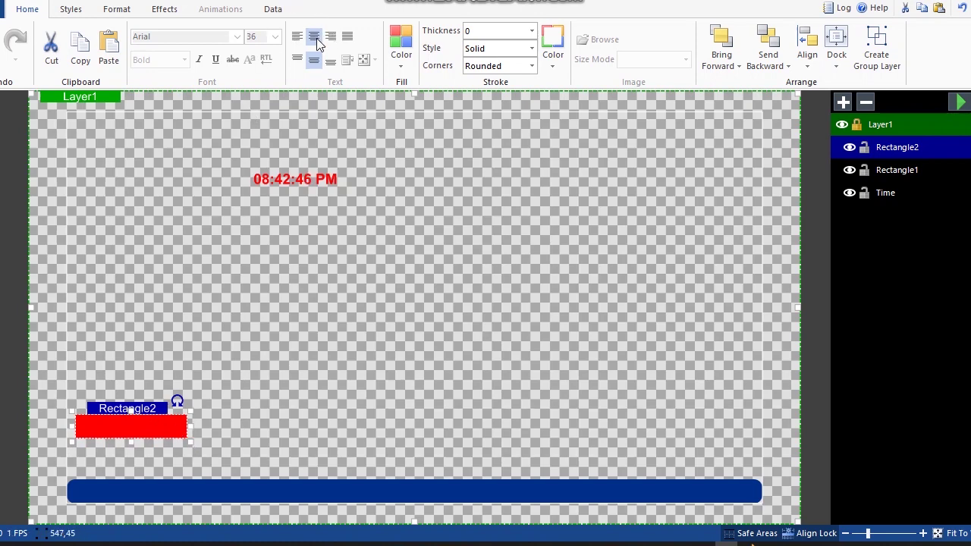
{"action": "left_click", "coordinate": [401, 57]}
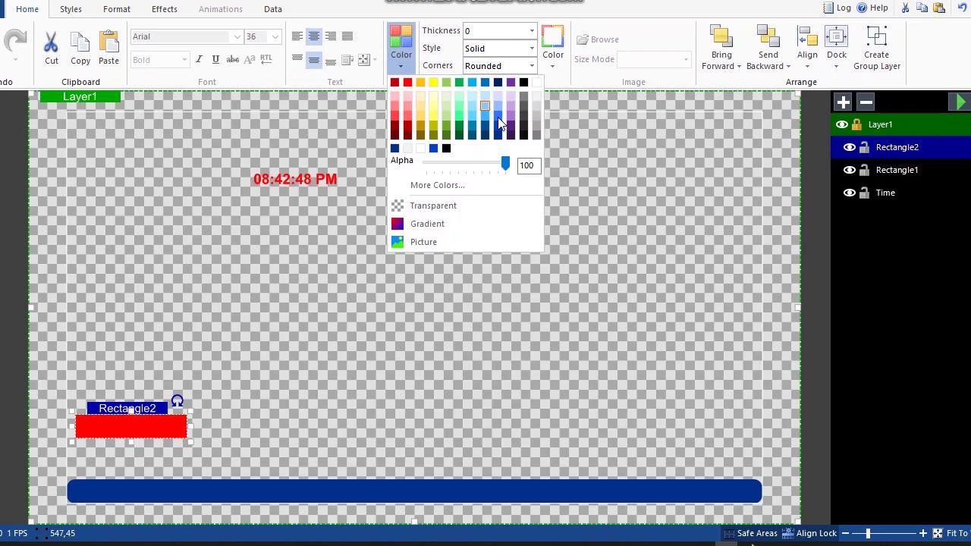
{"action": "left_click", "coordinate": [534, 97]}
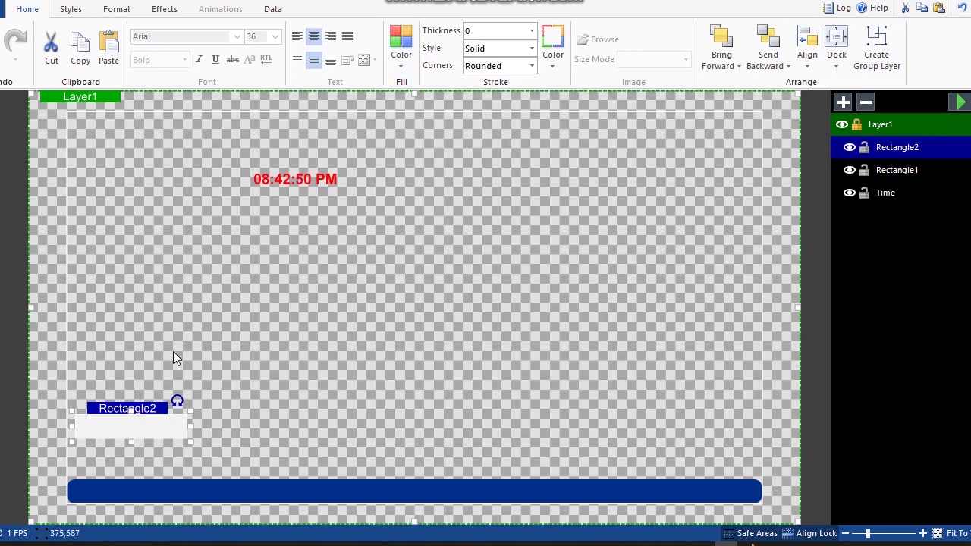
{"action": "left_click_drag", "start_coordinate": [144, 431], "coordinate": [137, 498]}
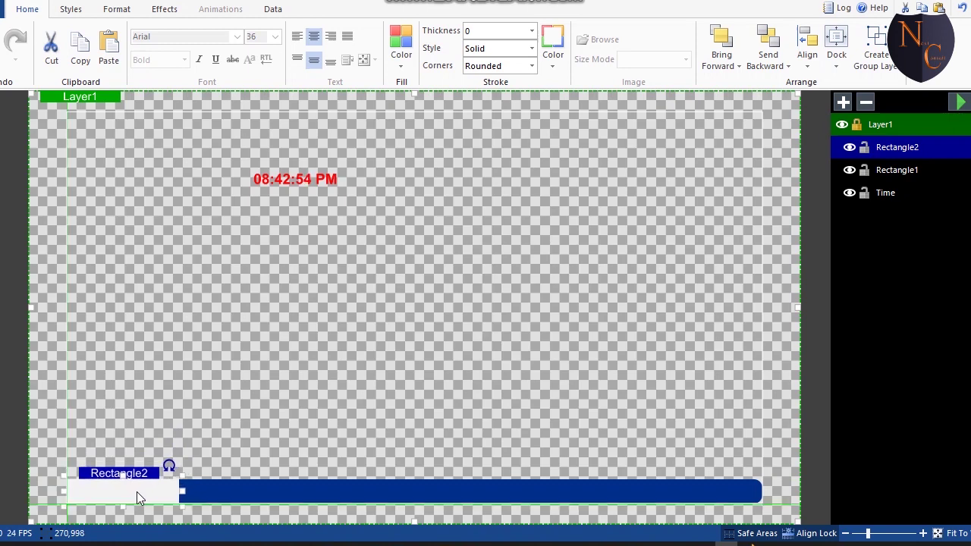
{"action": "left_click", "coordinate": [321, 406]}
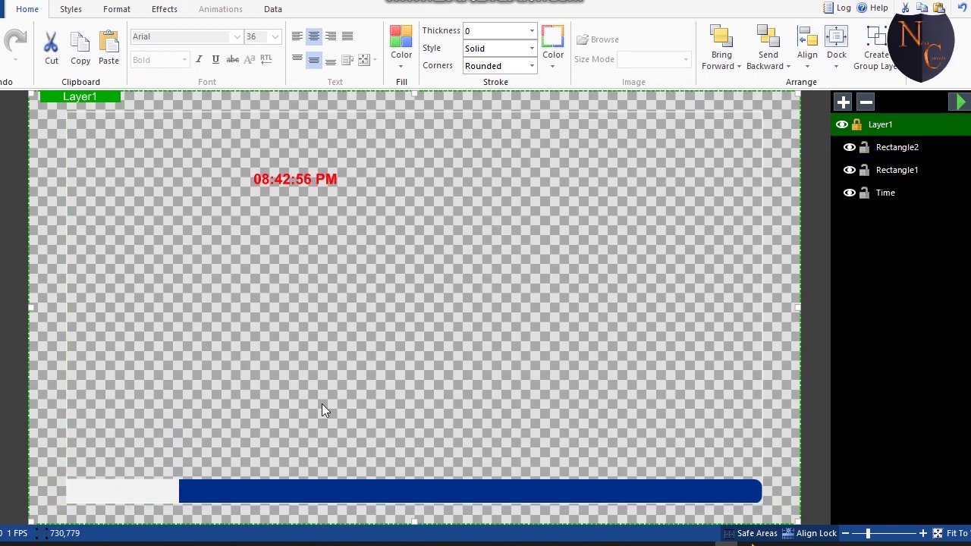
Bring the red clock to the front and place it on the white box
{"action": "left_click", "coordinate": [299, 179]}
{"action": "left_click_drag", "start_coordinate": [299, 179], "coordinate": [208, 406]}
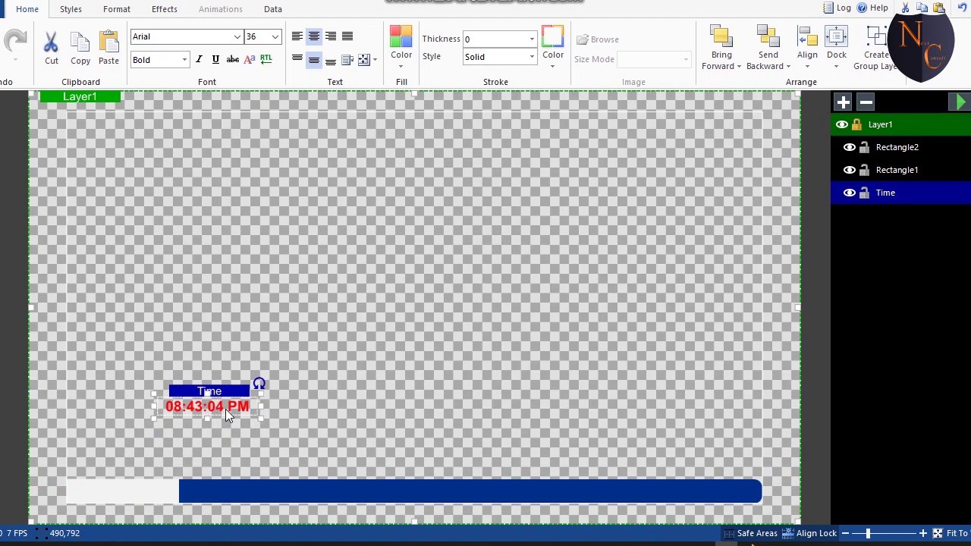
{"action": "right_click", "coordinate": [225, 409]}
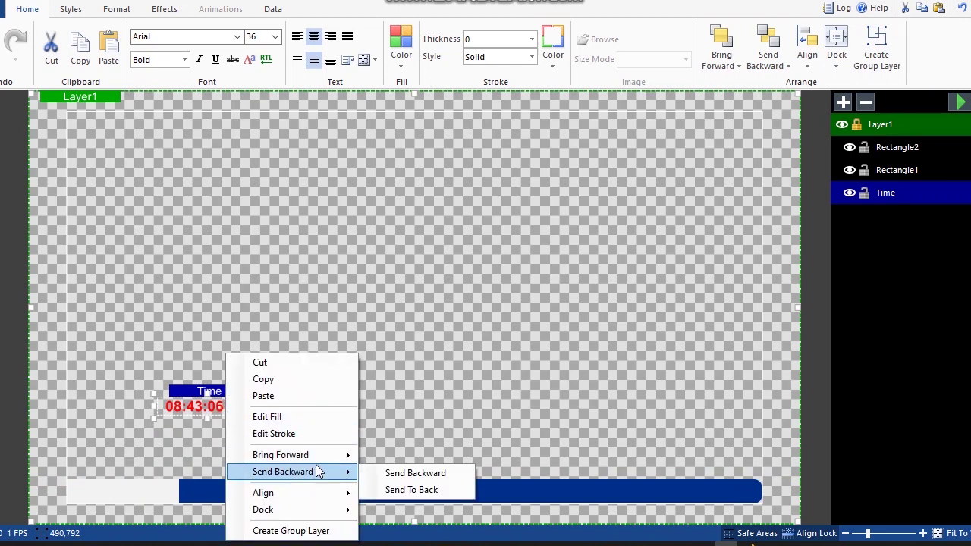
{"action": "mouse_move", "coordinate": [333, 455]}
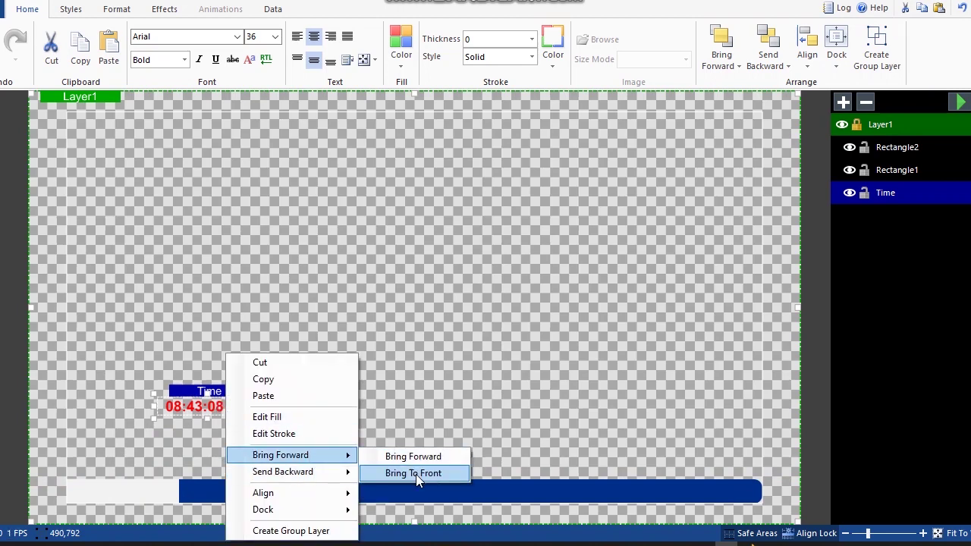
{"action": "left_click", "coordinate": [416, 473]}
{"action": "left_click_drag", "start_coordinate": [232, 407], "coordinate": [140, 493]}
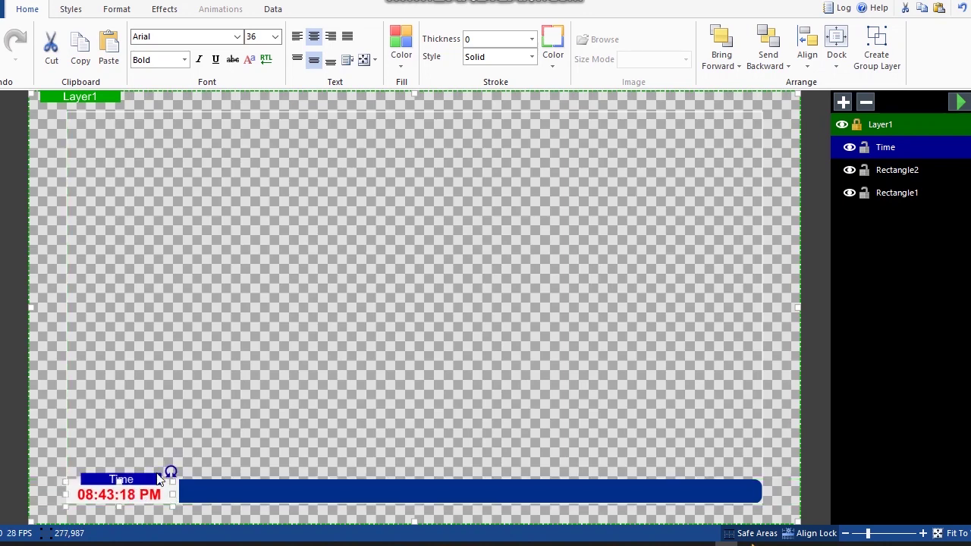
{"action": "left_click", "coordinate": [236, 415]}
Trim the white box's right edge to fit around the clock
{"action": "left_click", "coordinate": [171, 495]}
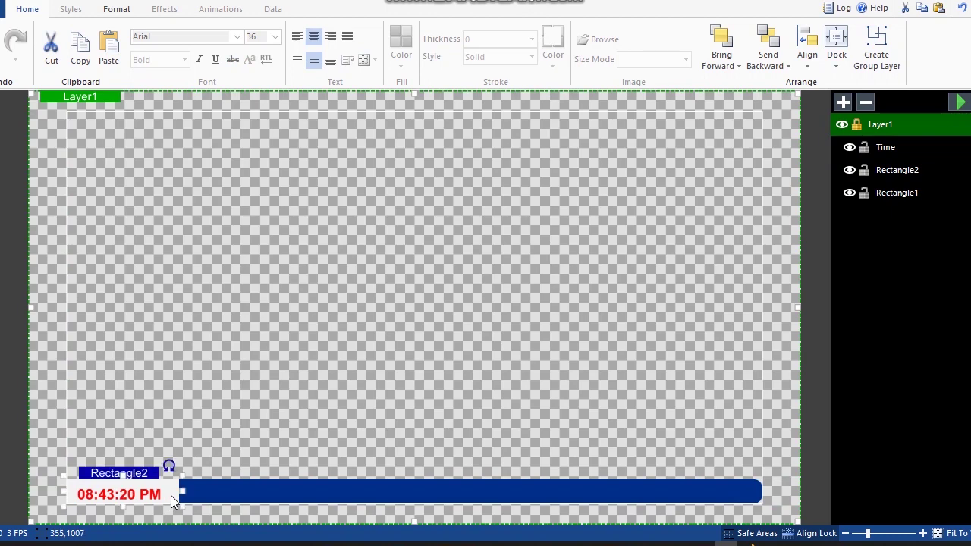
{"action": "left_click_drag", "start_coordinate": [183, 492], "coordinate": [179, 493]}
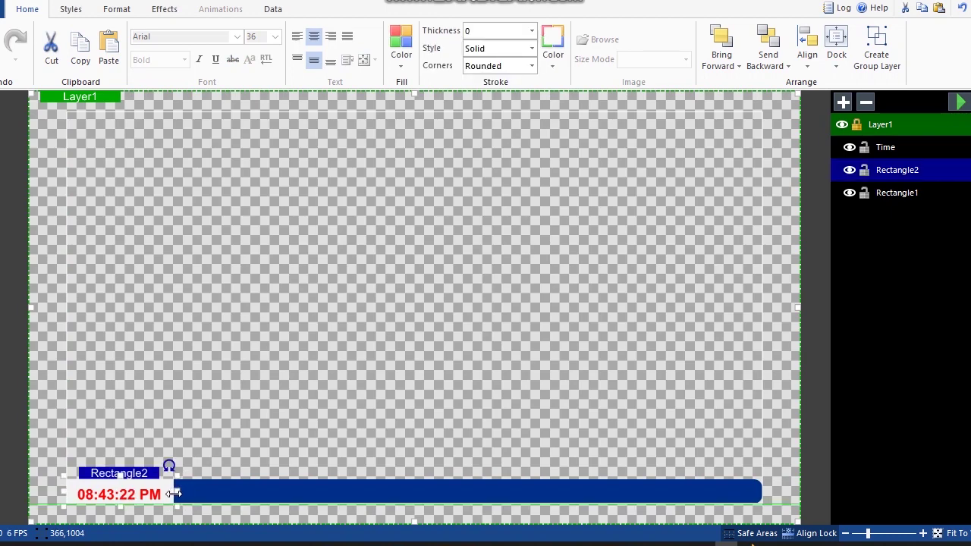
{"action": "left_click_drag", "start_coordinate": [173, 493], "coordinate": [170, 494]}
{"action": "left_click", "coordinate": [241, 445]}
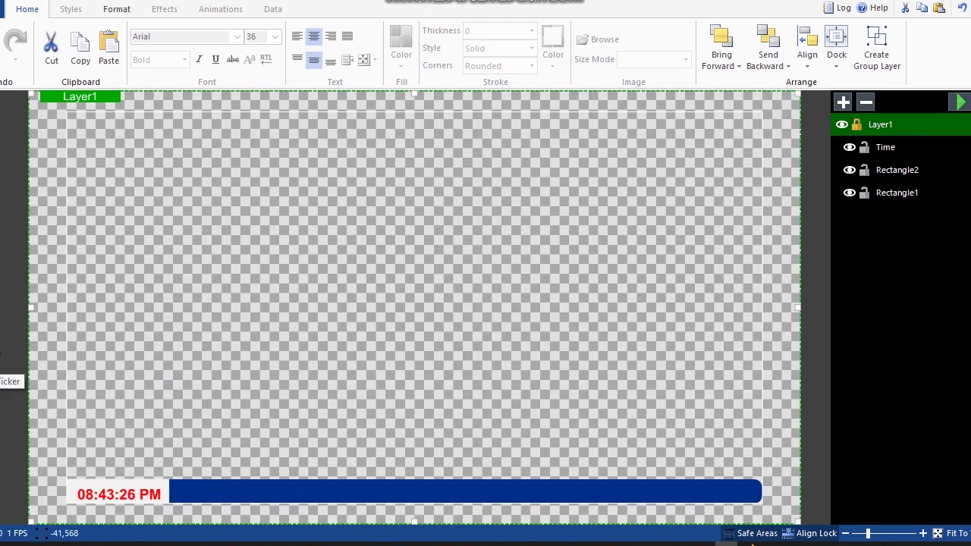
Insert a Ticker and stretch its box across the canvas width
{"action": "left_click", "coordinate": [69, 318]}
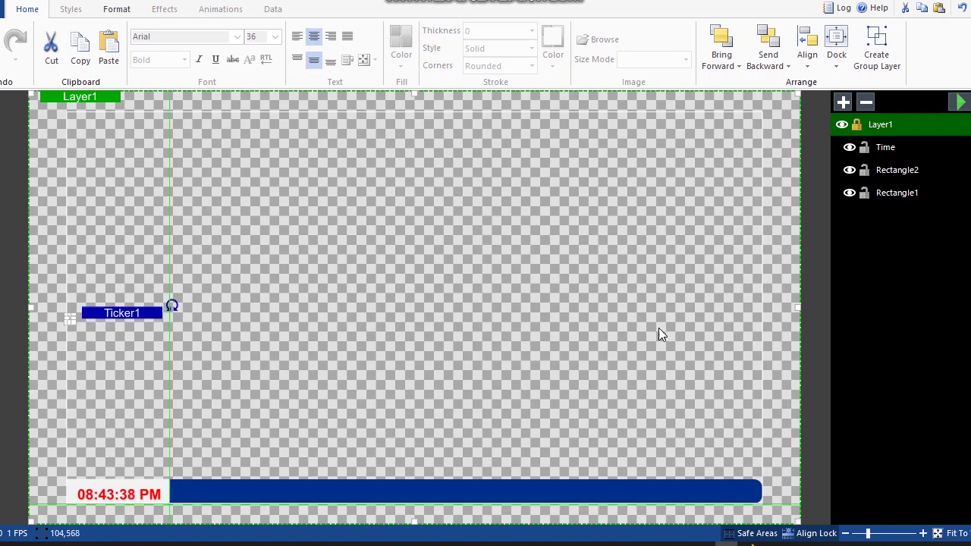
{"action": "left_click_drag", "start_coordinate": [662, 326], "coordinate": [758, 339]}
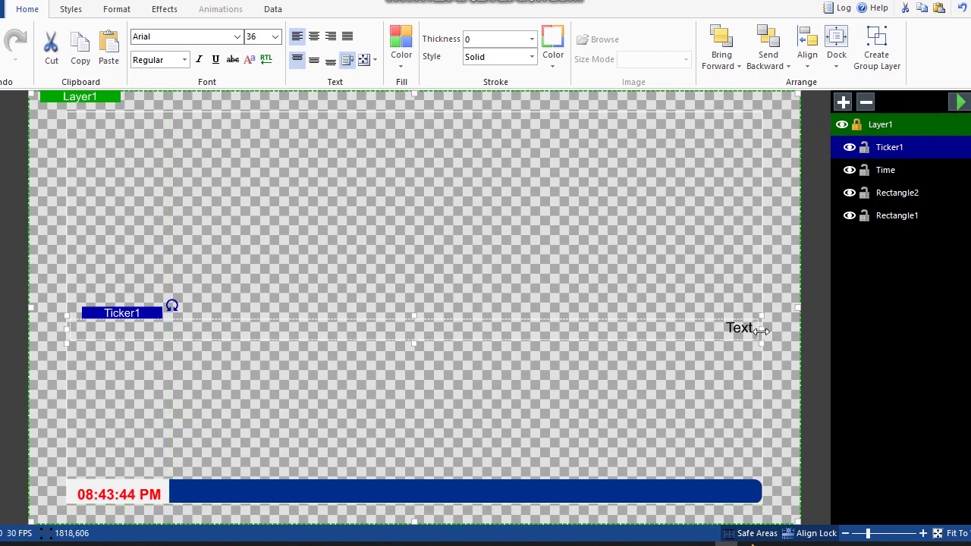
{"action": "left_click_drag", "start_coordinate": [760, 330], "coordinate": [765, 332]}
Make the ticker text Bold and vertically centred in its box
{"action": "left_click", "coordinate": [185, 60]}
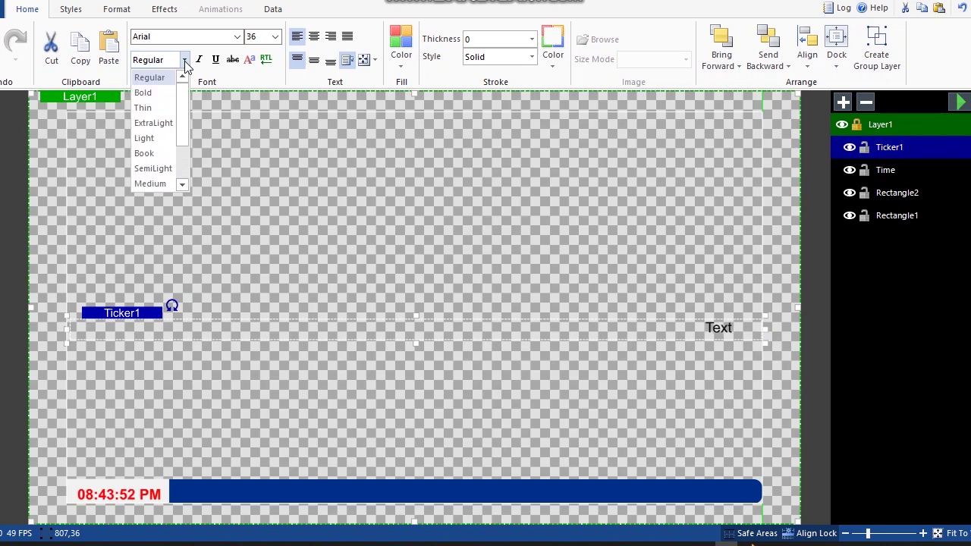
{"action": "left_click", "coordinate": [146, 94]}
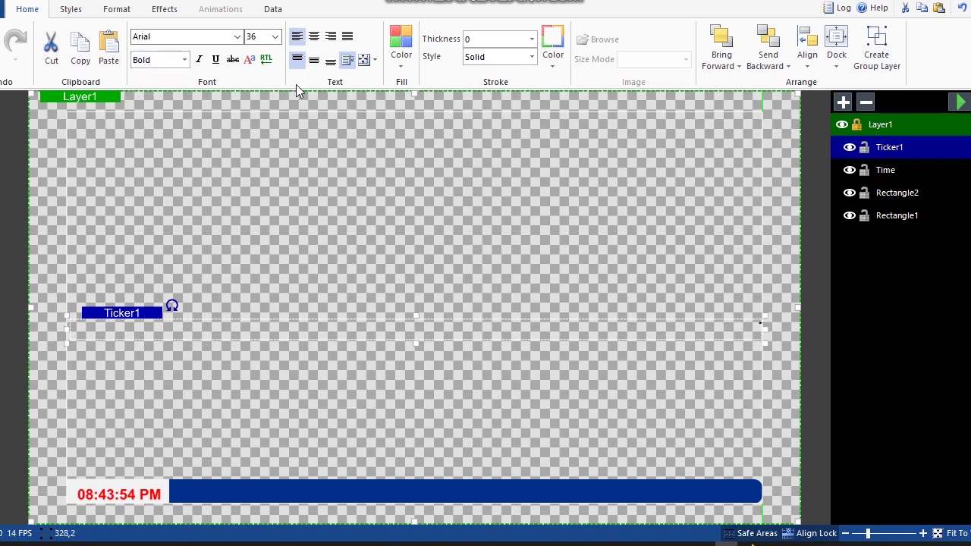
{"action": "left_click", "coordinate": [313, 62]}
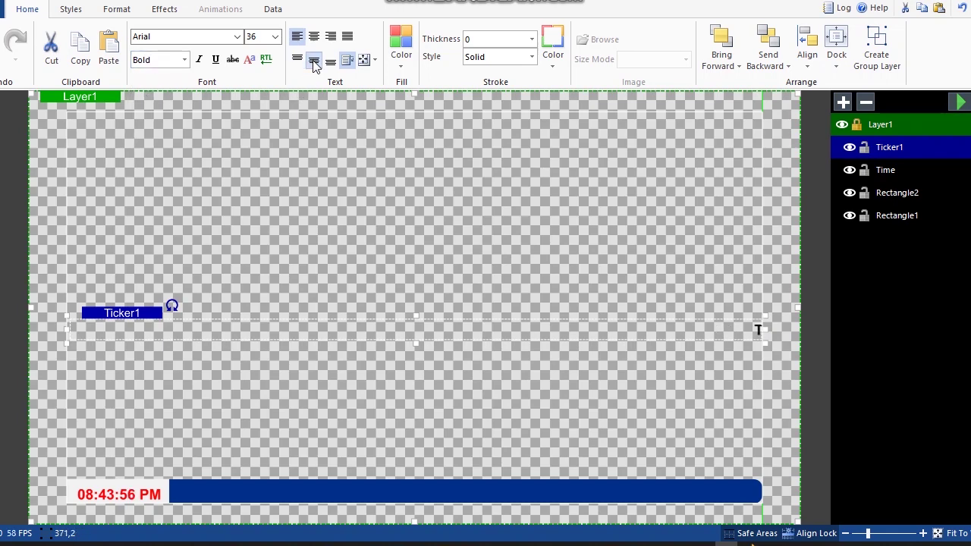
{"action": "left_click", "coordinate": [402, 59]}
{"action": "left_click", "coordinate": [402, 59]}
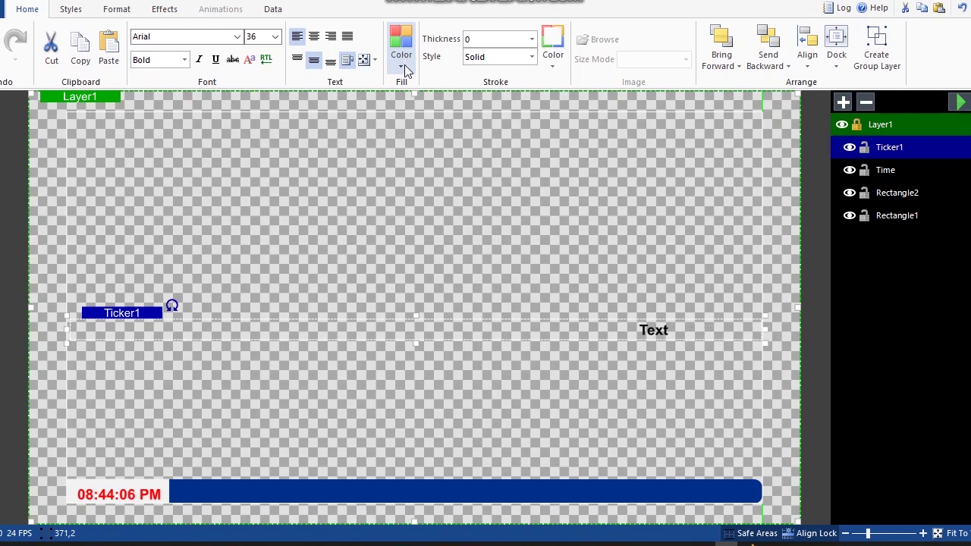
Colour the ticker text near-white and move it onto the blue bar beside the clock
{"action": "left_click", "coordinate": [403, 66]}
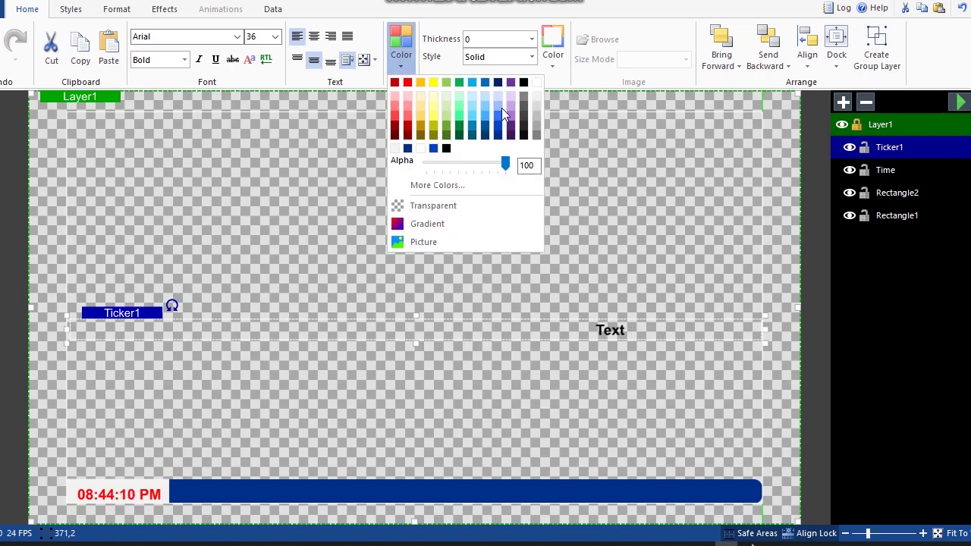
{"action": "left_click", "coordinate": [539, 94]}
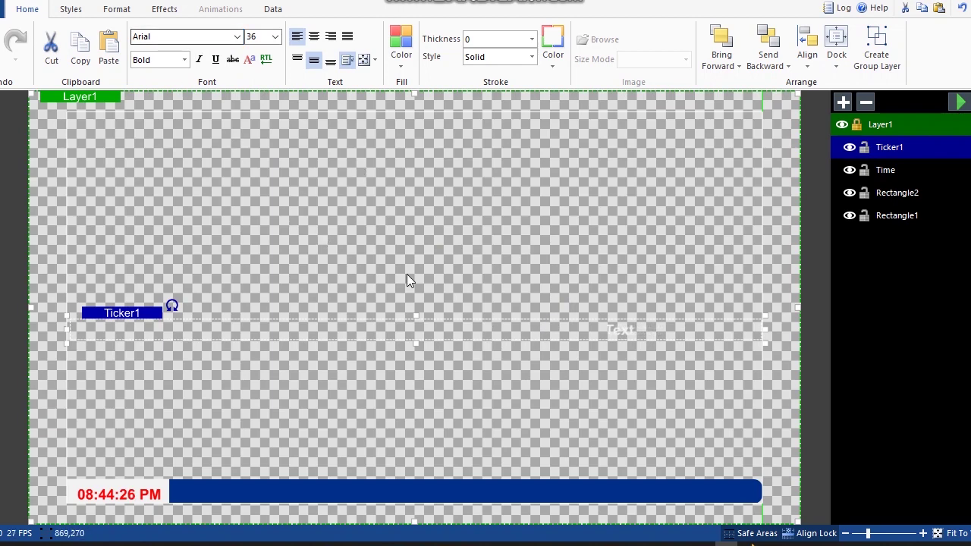
{"action": "left_click_drag", "start_coordinate": [512, 333], "coordinate": [509, 498]}
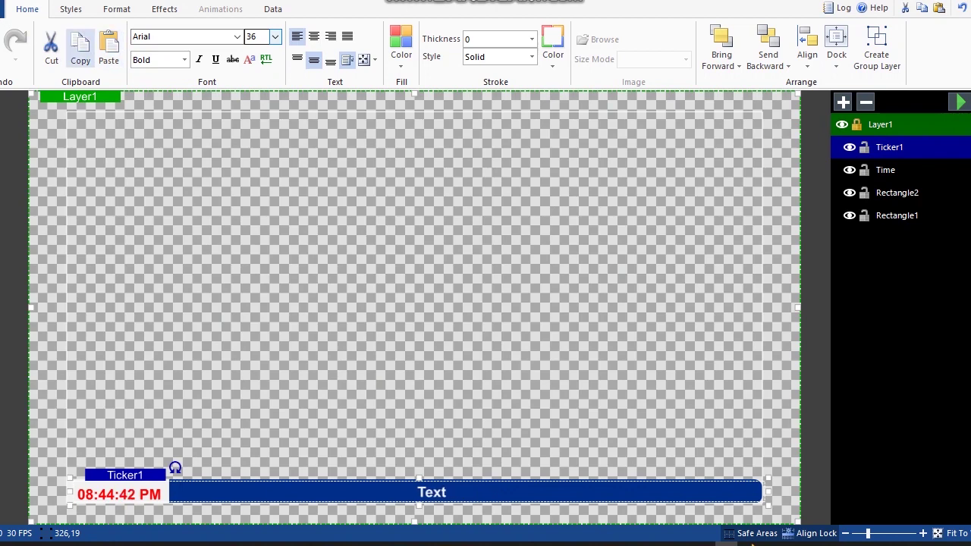
Save the title design to the Desktop as 'new ticker'
{"action": "left_click", "coordinate": [2, 9]}
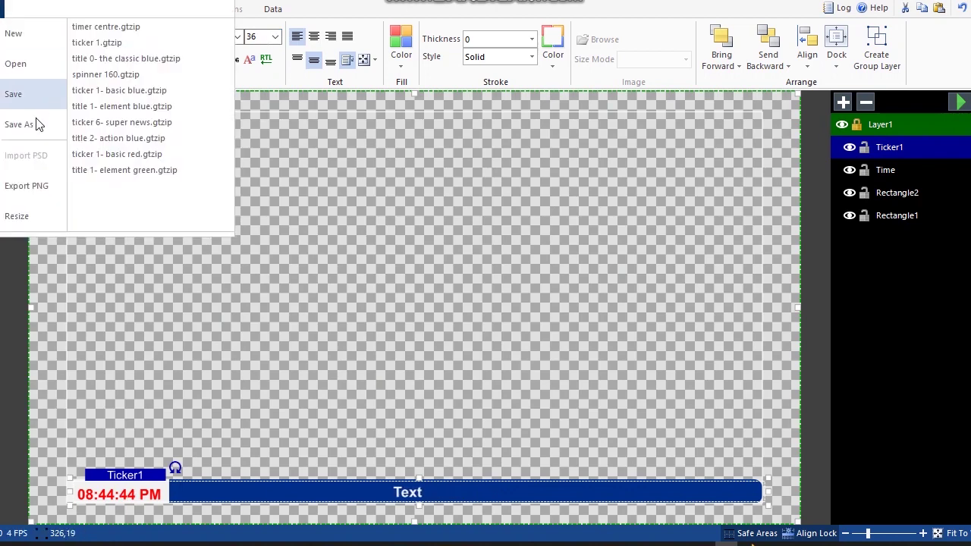
{"action": "left_click", "coordinate": [34, 124]}
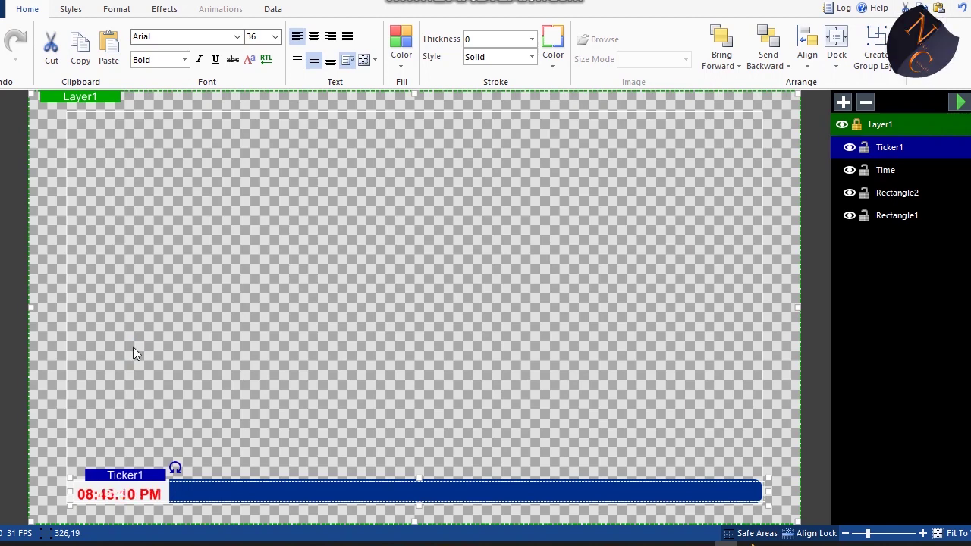
{"action": "key", "text": "ctrl+s"}
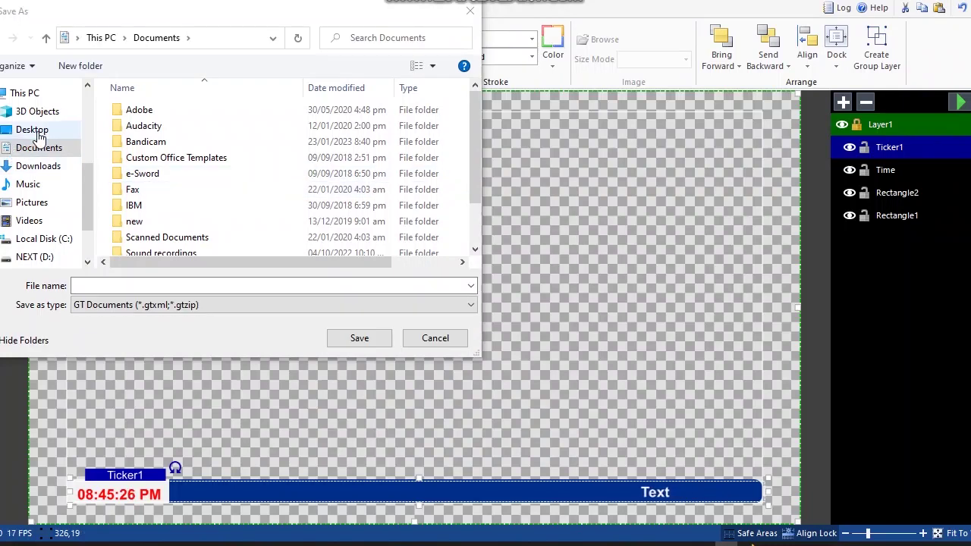
{"action": "left_click", "coordinate": [38, 131]}
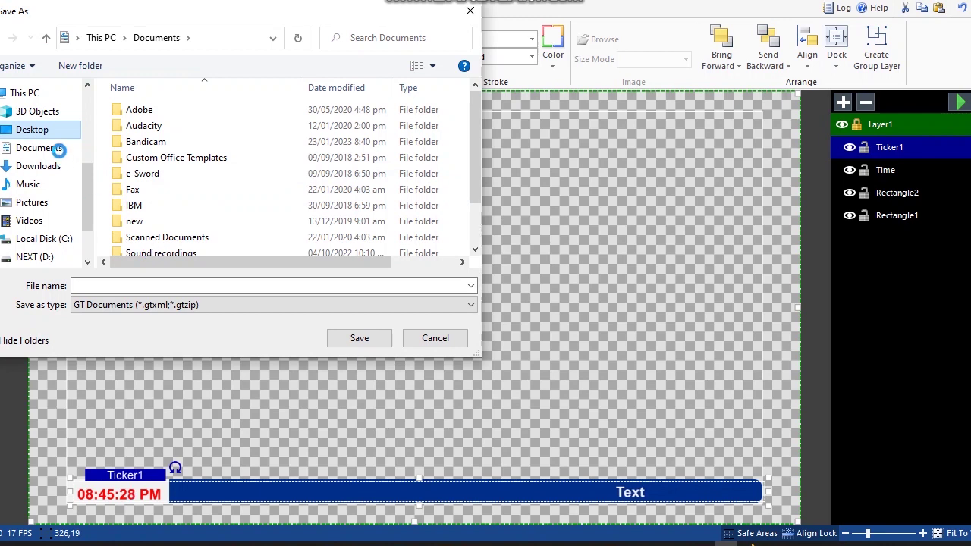
{"action": "left_click", "coordinate": [145, 289]}
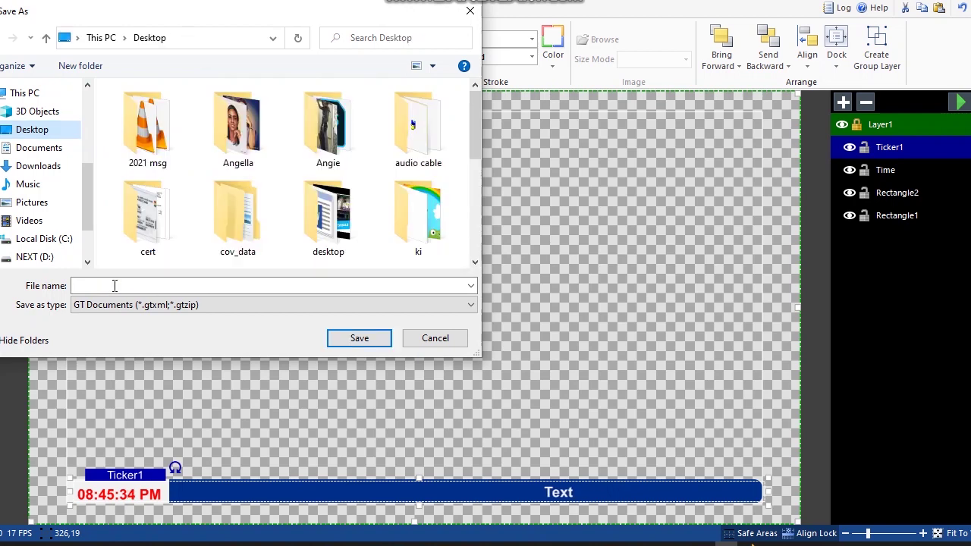
{"action": "type", "text": "new ticker"}
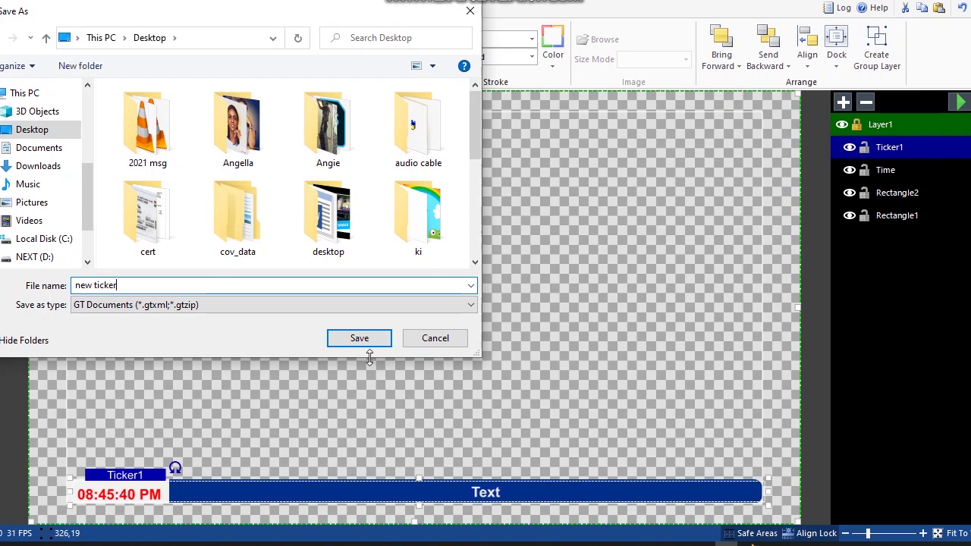
{"action": "left_click", "coordinate": [365, 342]}
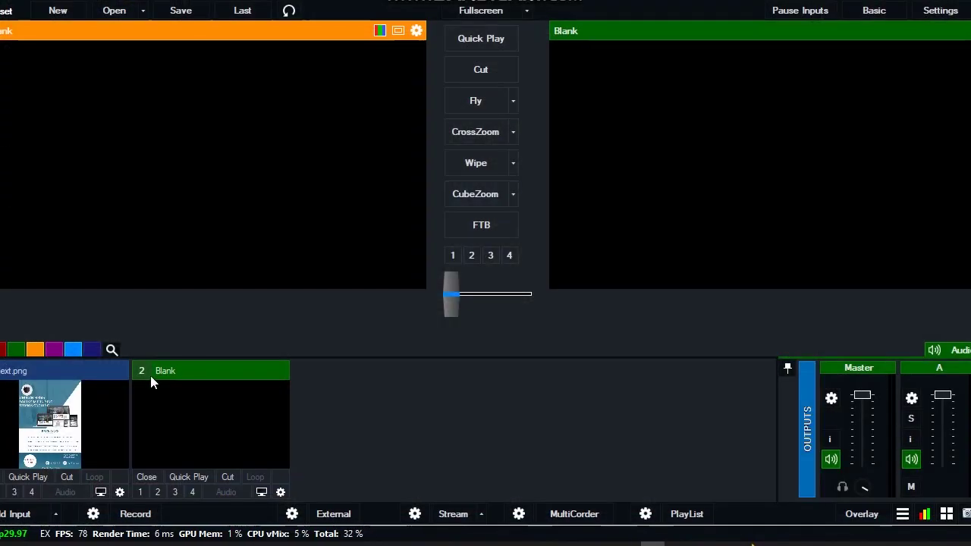
Add new ticker.gtzip from the Desktop as a Title/XAML ticker input
{"action": "left_click", "coordinate": [2, 519]}
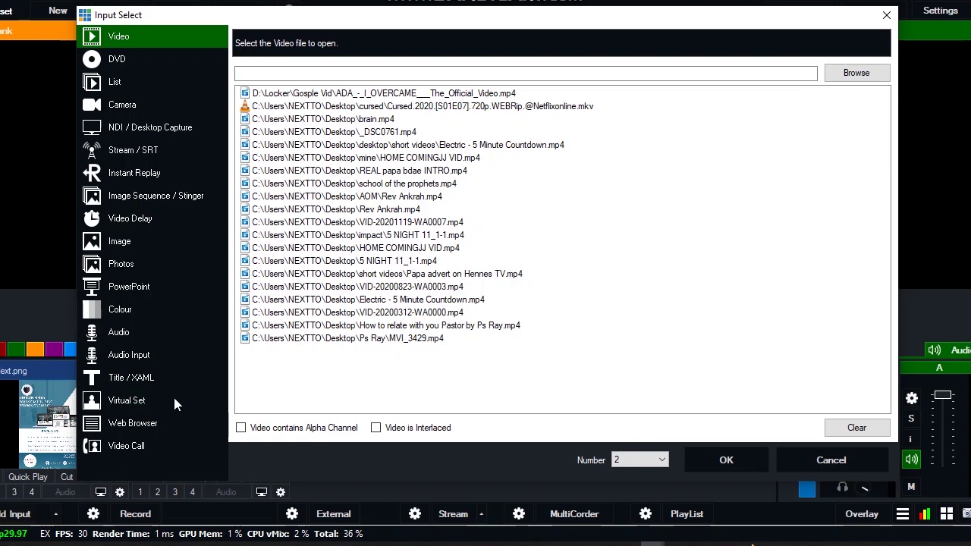
{"action": "left_click", "coordinate": [152, 377]}
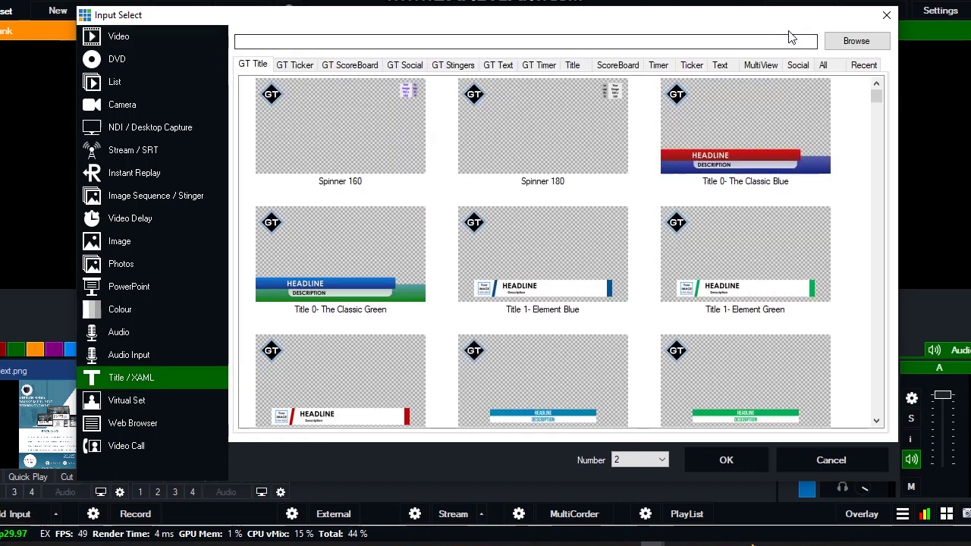
{"action": "left_click", "coordinate": [690, 65]}
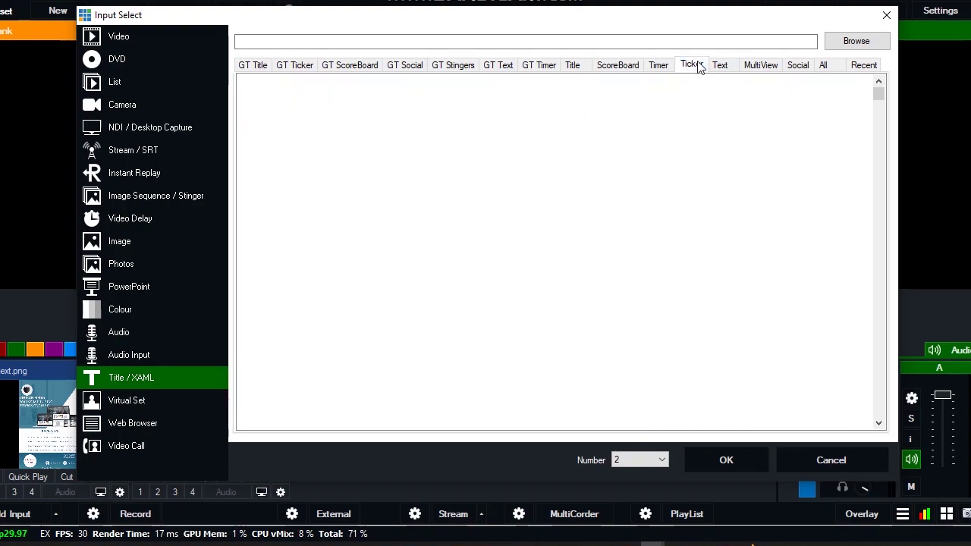
{"action": "left_click", "coordinate": [849, 42]}
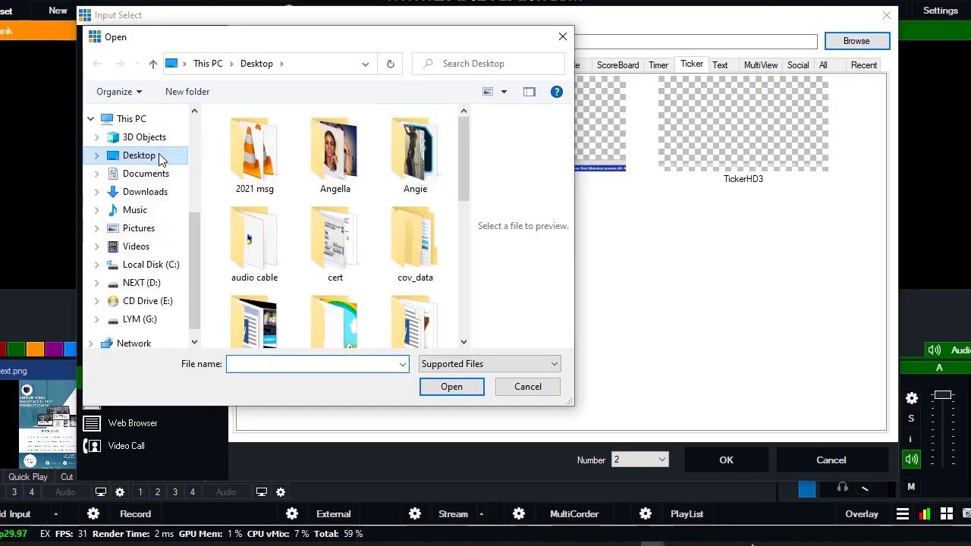
{"action": "left_click", "coordinate": [159, 156]}
{"action": "scroll", "coordinate": [296, 178], "scroll_direction": "down", "scroll_amount": 5}
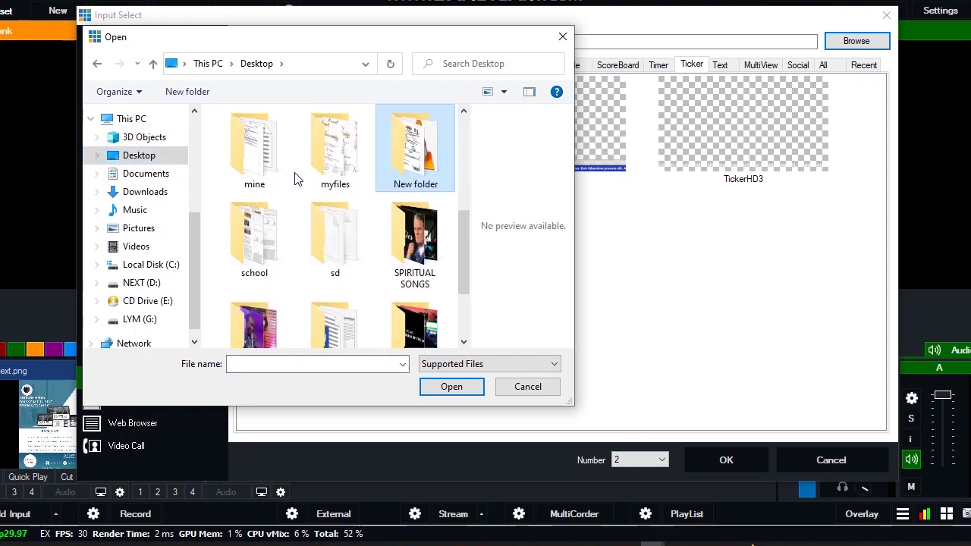
{"action": "key", "text": "End"}
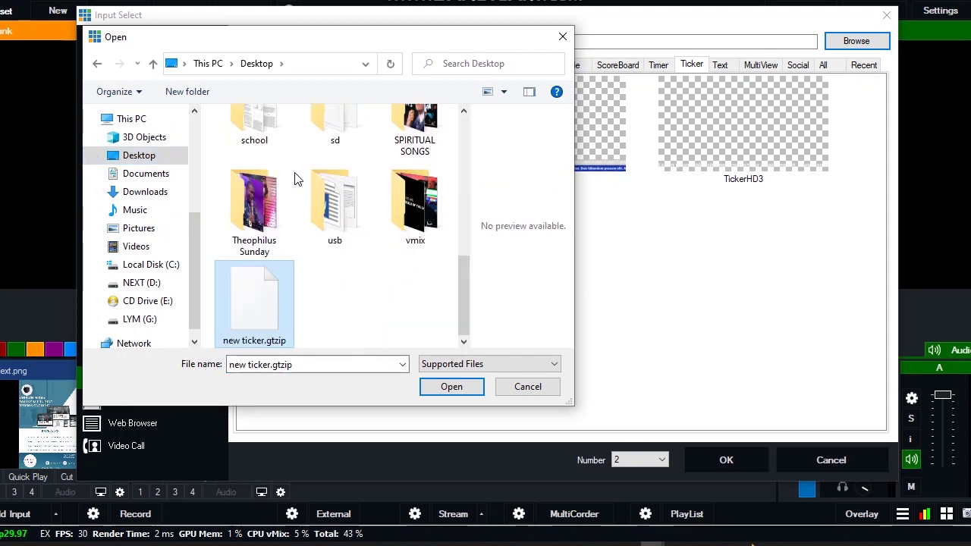
{"action": "left_click", "coordinate": [451, 386]}
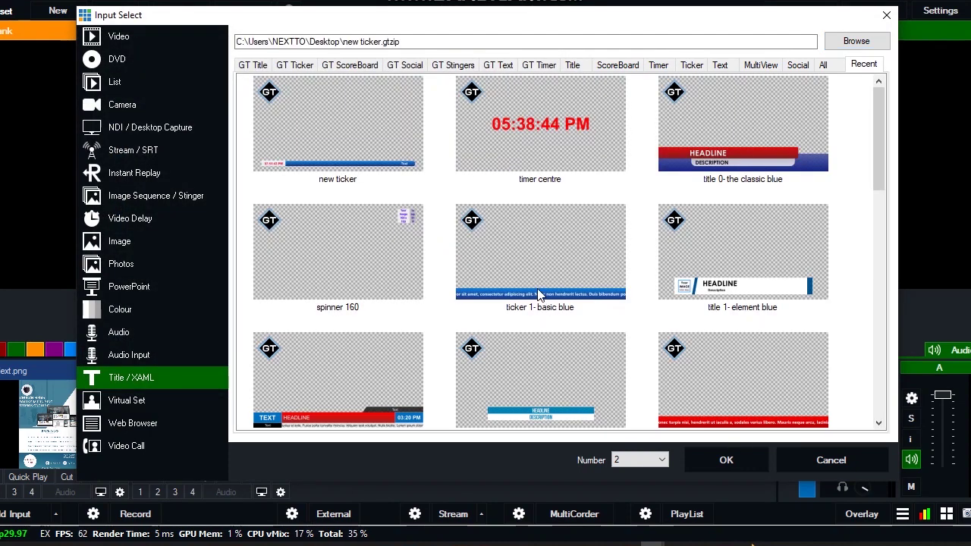
{"action": "left_click", "coordinate": [410, 164]}
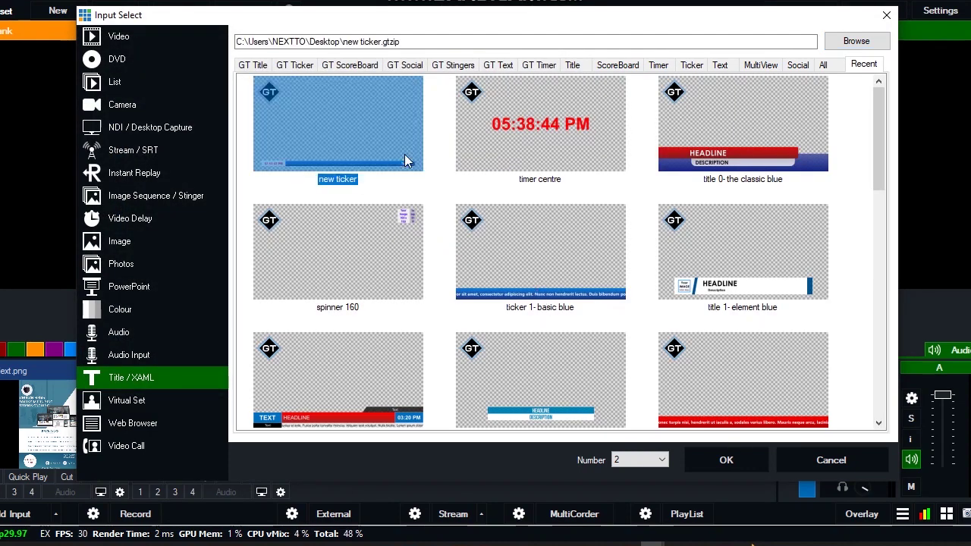
{"action": "left_click", "coordinate": [725, 461]}
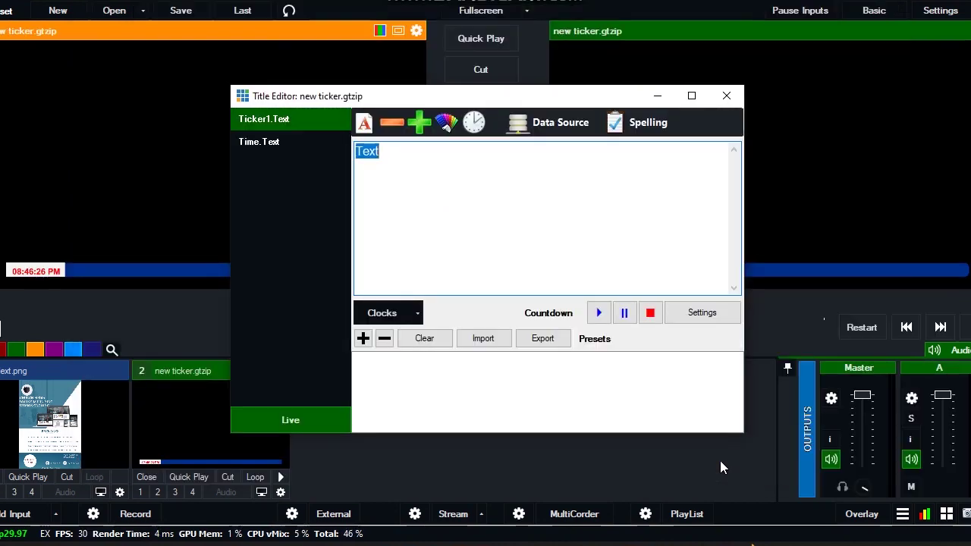
Replace the placeholder text with 'HOW TO Create scrolling Text Ticker', turn off Live, and close
{"action": "key", "text": "BackSpace"}
{"action": "type", "text": "HOW TO Create scrolling Text Ticker On vMix|Add Timer & Logo On Vmix"}
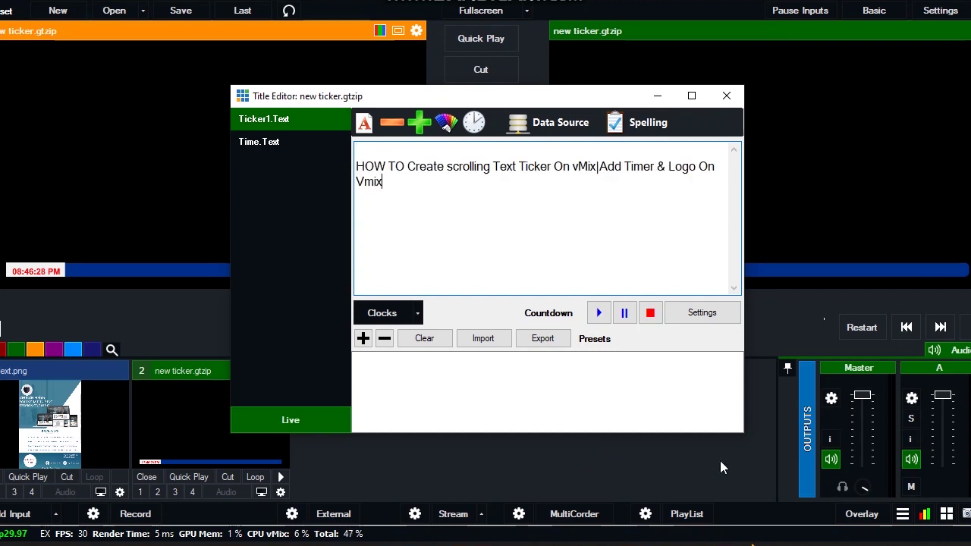
{"action": "key", "text": "BackSpace"}
{"action": "key", "text": "BackSpace"}
{"action": "key", "text": "BackSpace"}
{"action": "key", "text": "BackSpace"}
{"action": "key", "text": "BackSpace"}
{"action": "key", "text": "BackSpace"}
{"action": "key", "text": "BackSpace"}
{"action": "key", "text": "BackSpace"}
{"action": "key", "text": "BackSpace"}
{"action": "key", "text": "BackSpace"}
{"action": "key", "text": "BackSpace"}
{"action": "key", "text": "BackSpace"}
{"action": "key", "text": "BackSpace"}
{"action": "key", "text": "BackSpace"}
{"action": "key", "text": "BackSpace"}
{"action": "key", "text": "BackSpace"}
{"action": "key", "text": "BackSpace"}
{"action": "key", "text": "BackSpace"}
{"action": "key", "text": "BackSpace"}
{"action": "key", "text": "BackSpace"}
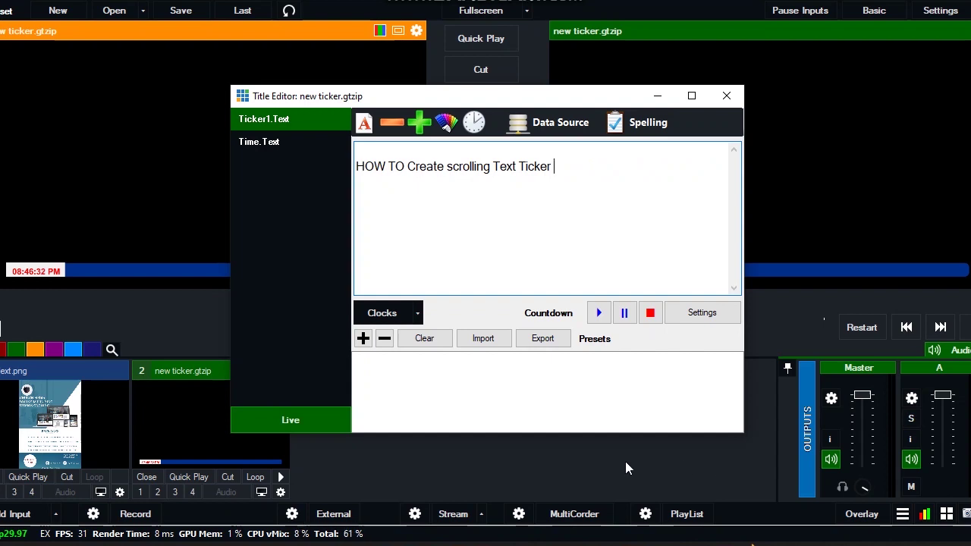
{"action": "left_click", "coordinate": [316, 423]}
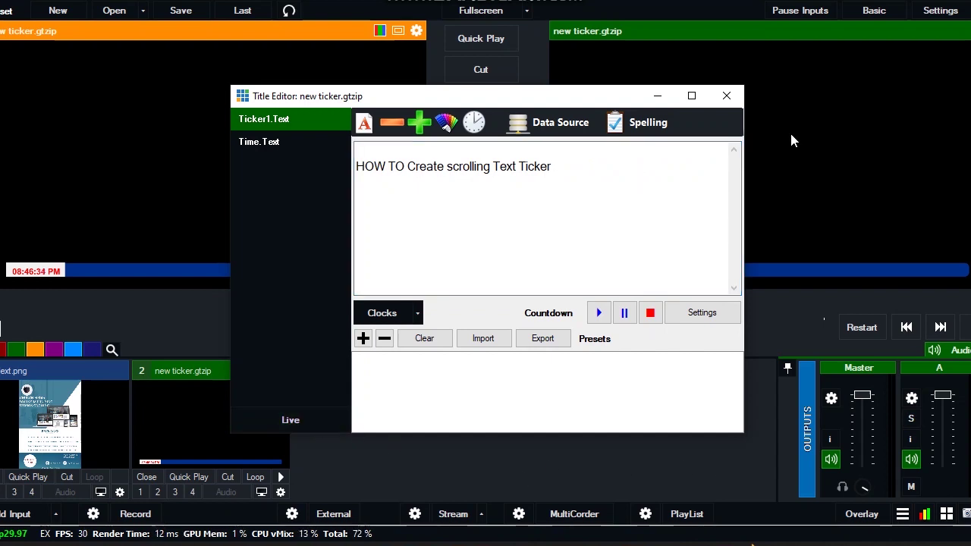
{"action": "left_click", "coordinate": [727, 98]}
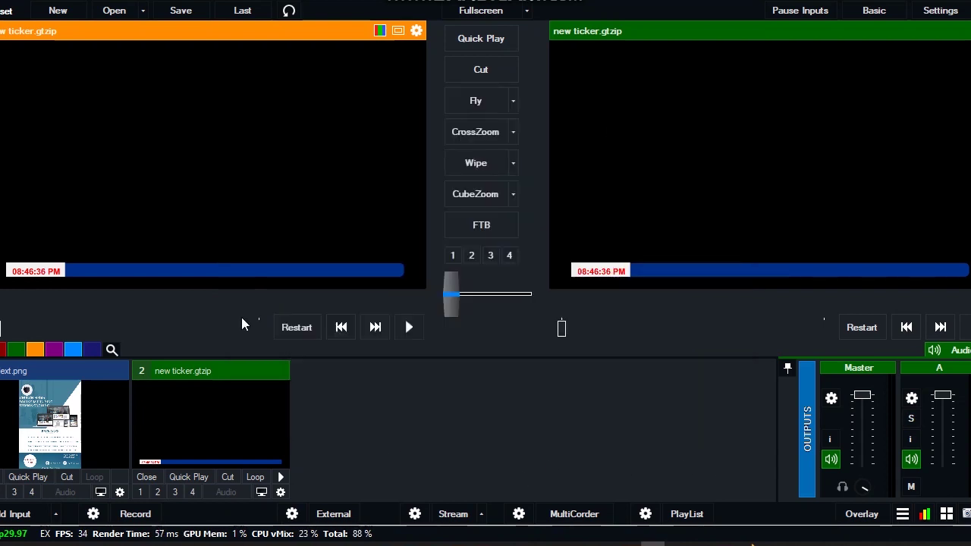
Scale input 2 to Zoom X 1.13 and Zoom Y 1.095 in its Position settings
{"action": "left_click", "coordinate": [265, 438]}
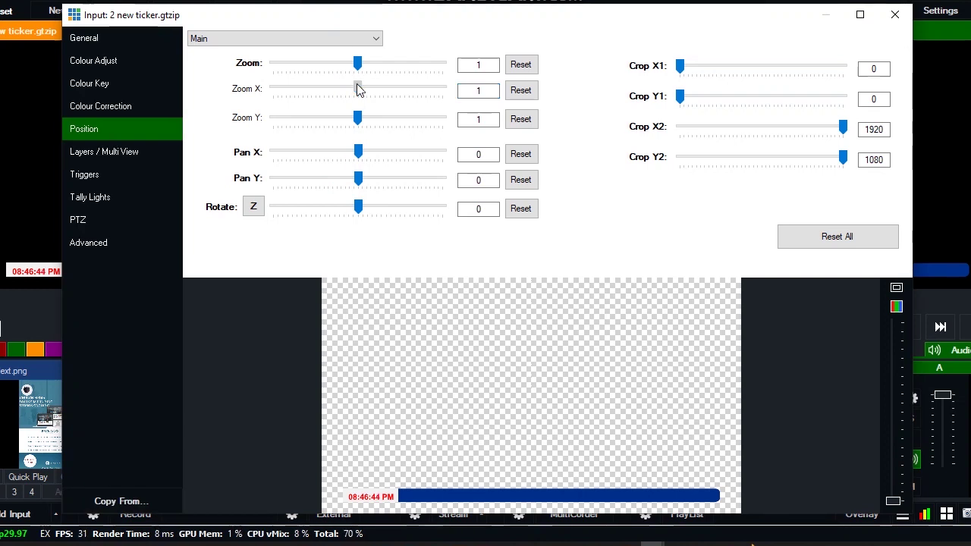
{"action": "left_click_drag", "start_coordinate": [356, 85], "coordinate": [359, 84]}
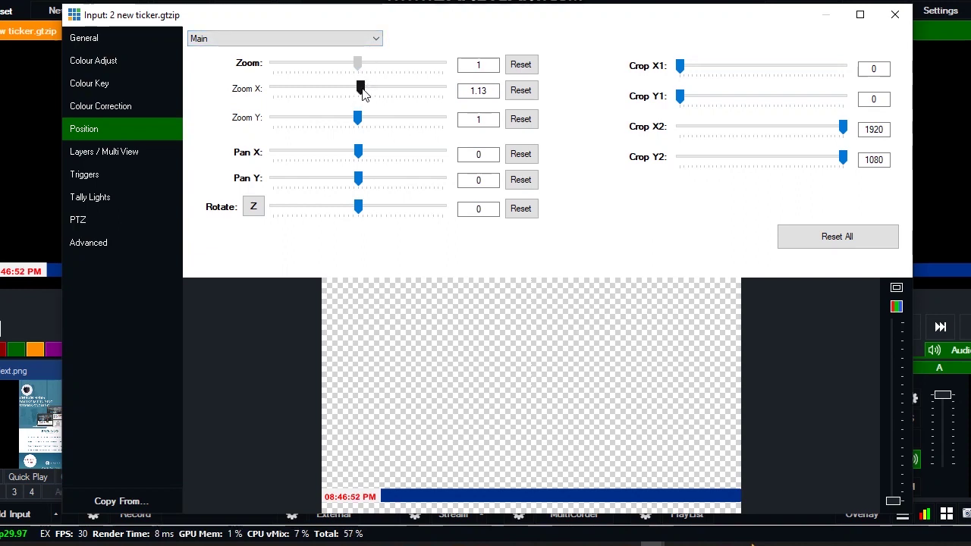
{"action": "left_click_drag", "start_coordinate": [358, 118], "coordinate": [360, 120]}
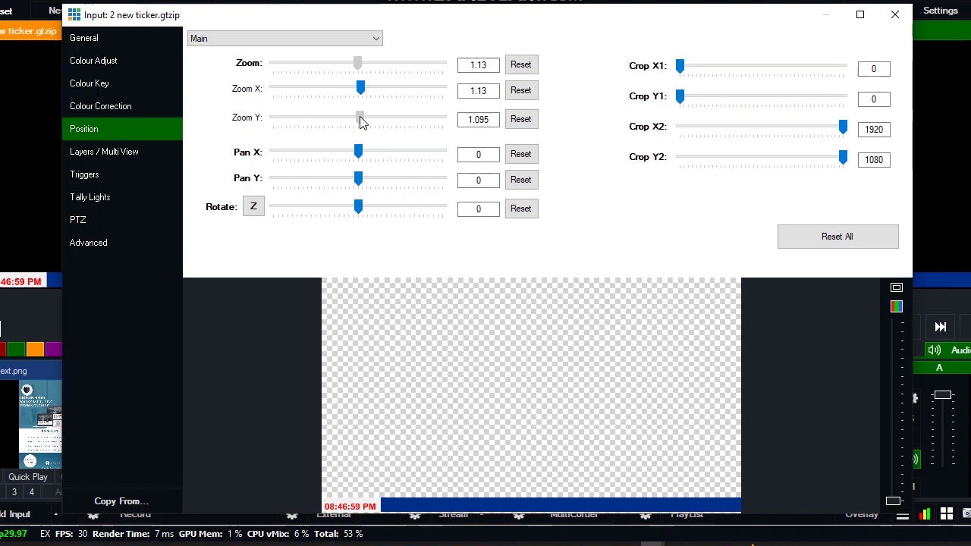
{"action": "left_click", "coordinate": [894, 14]}
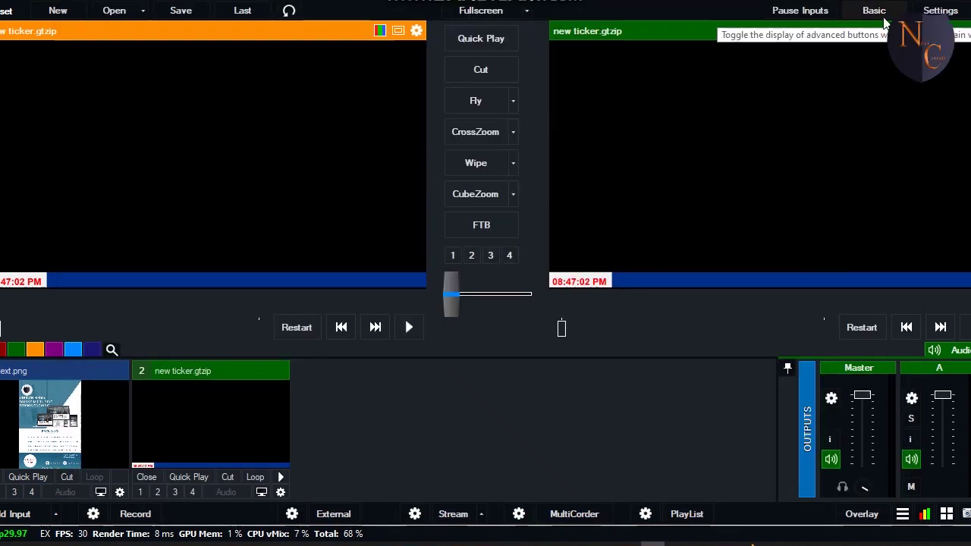